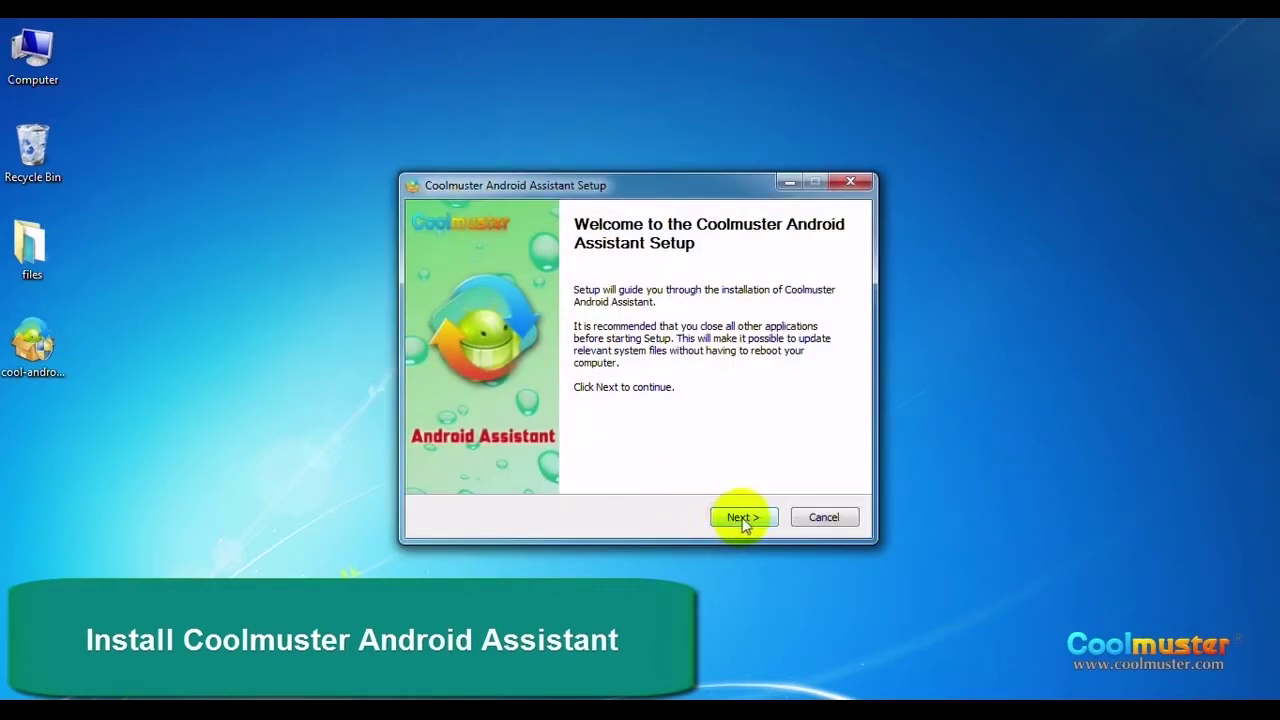
Install Coolmuster Android Assistant through the setup wizard, accepting the licence and finishing with 'Open after installation' checked.
{"action": "left_click", "coordinate": [743, 520]}
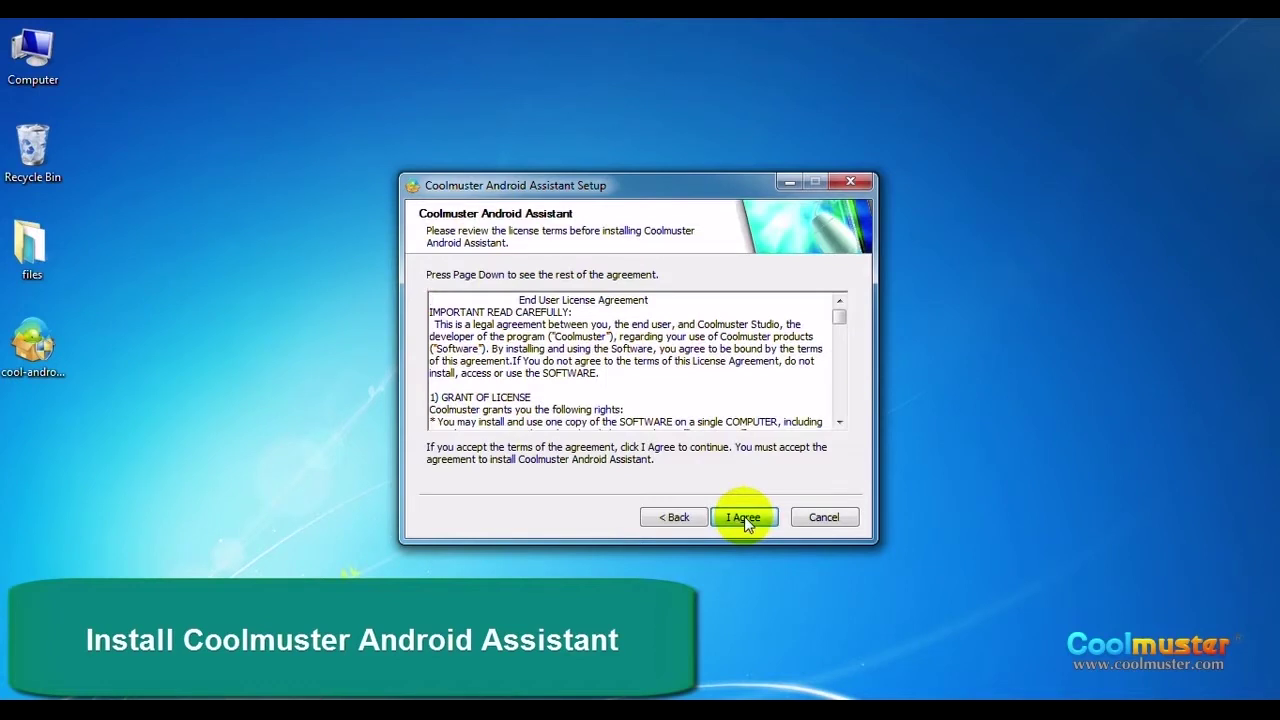
{"action": "left_click", "coordinate": [744, 518]}
{"action": "left_click", "coordinate": [744, 518]}
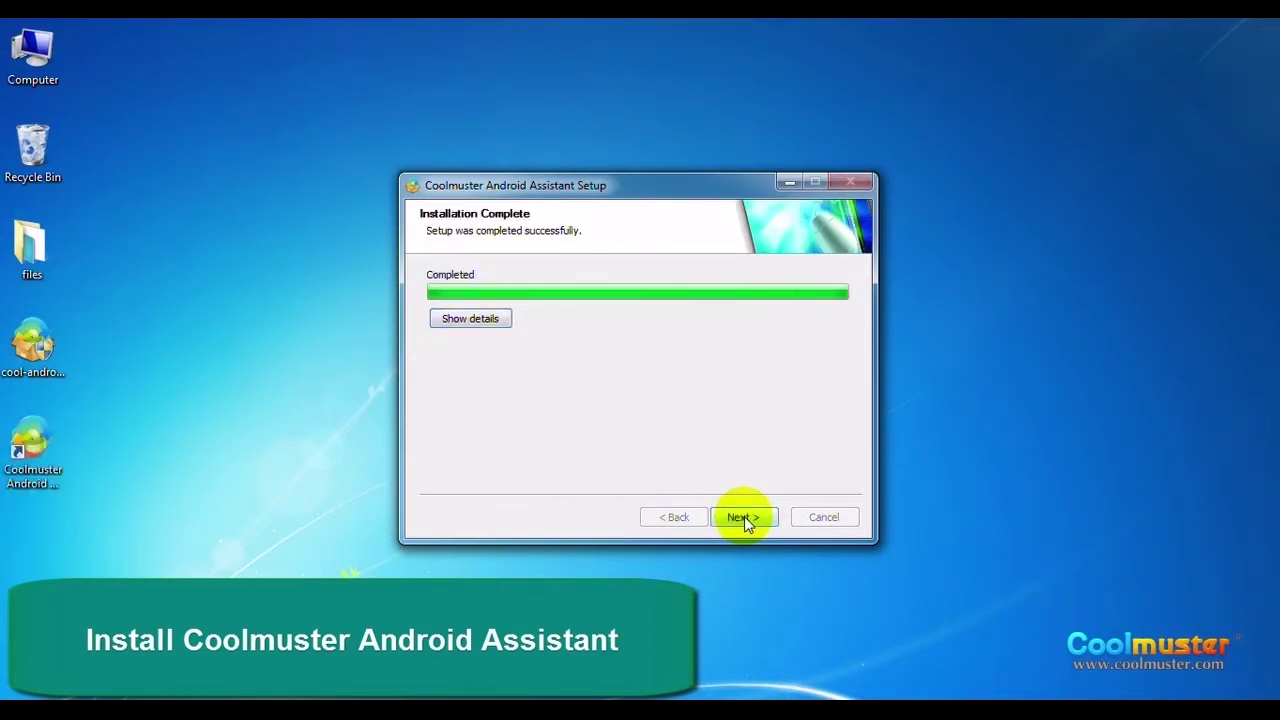
{"action": "left_click", "coordinate": [744, 518]}
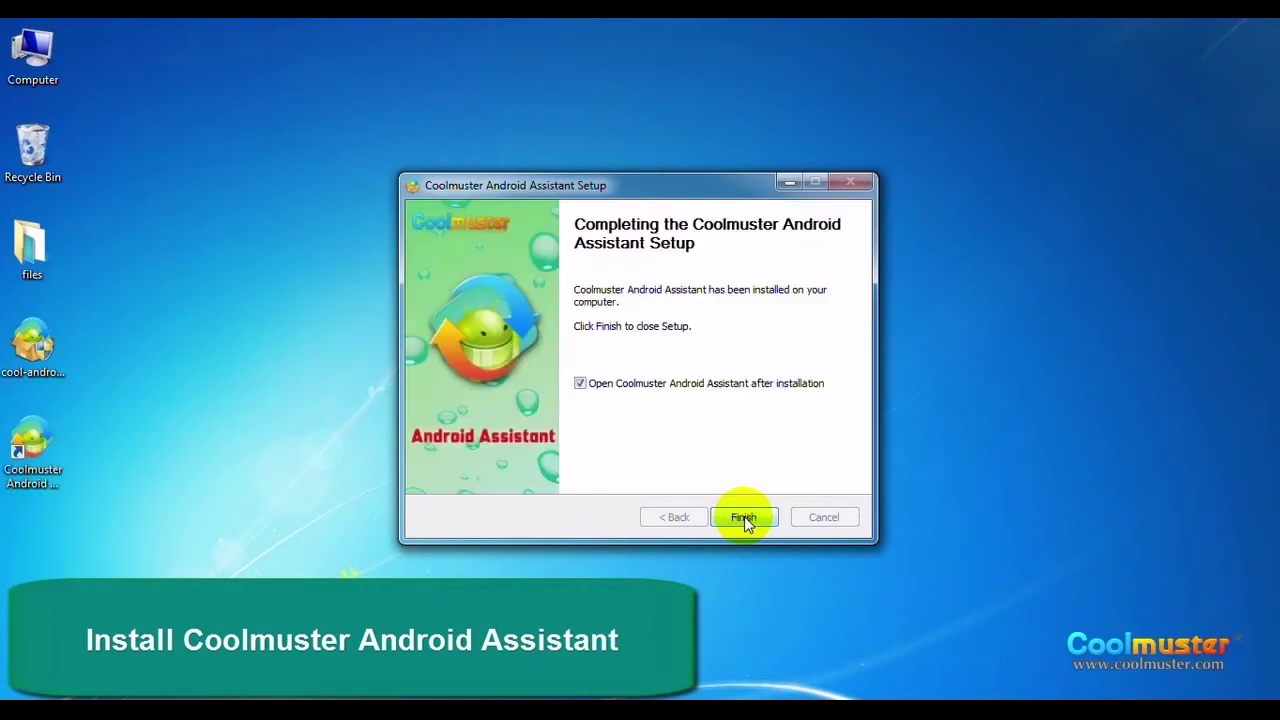
{"action": "left_click", "coordinate": [744, 516]}
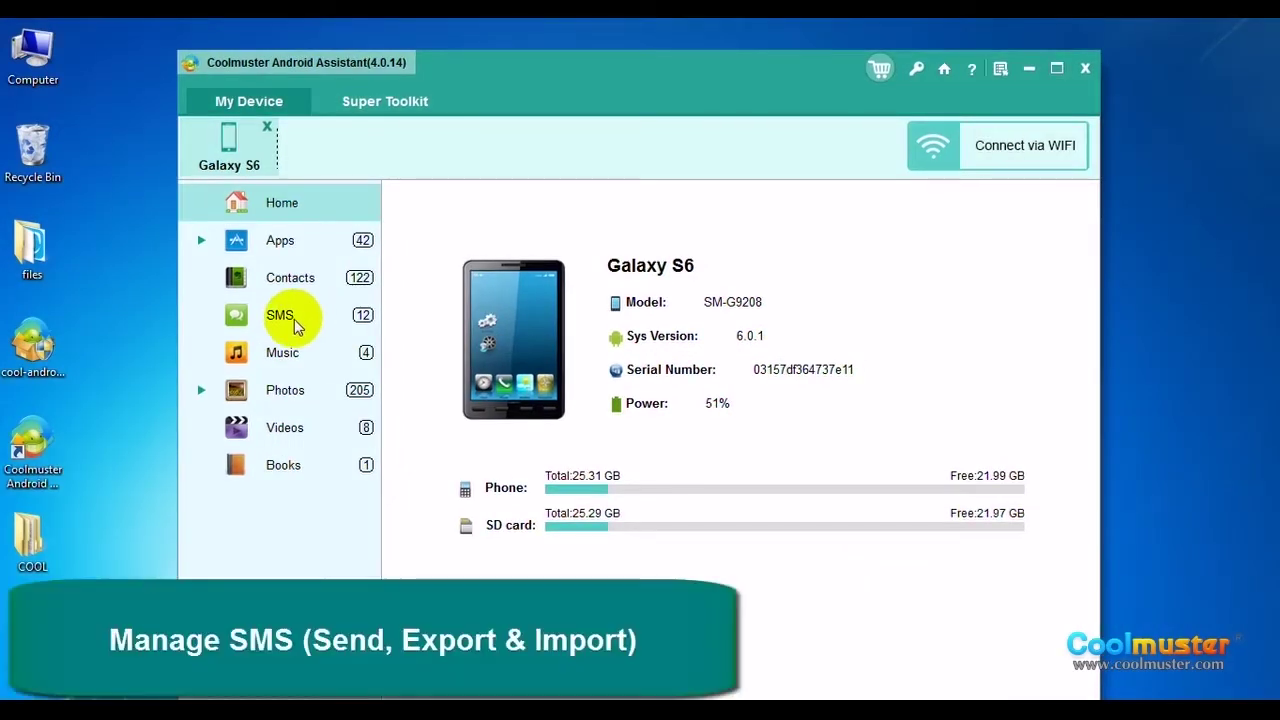
Start a new text message addressed to contacts 11, 13, 16, 17 and 19.
{"action": "left_click", "coordinate": [292, 322]}
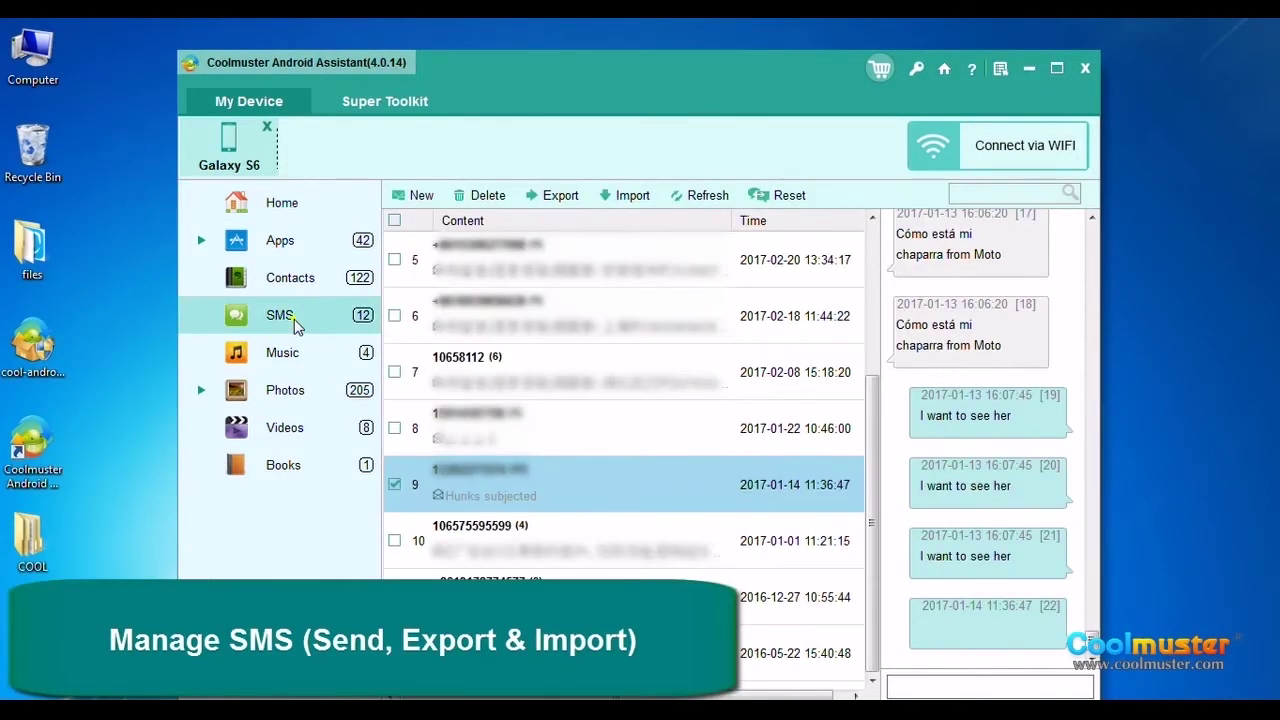
{"action": "left_click", "coordinate": [414, 195]}
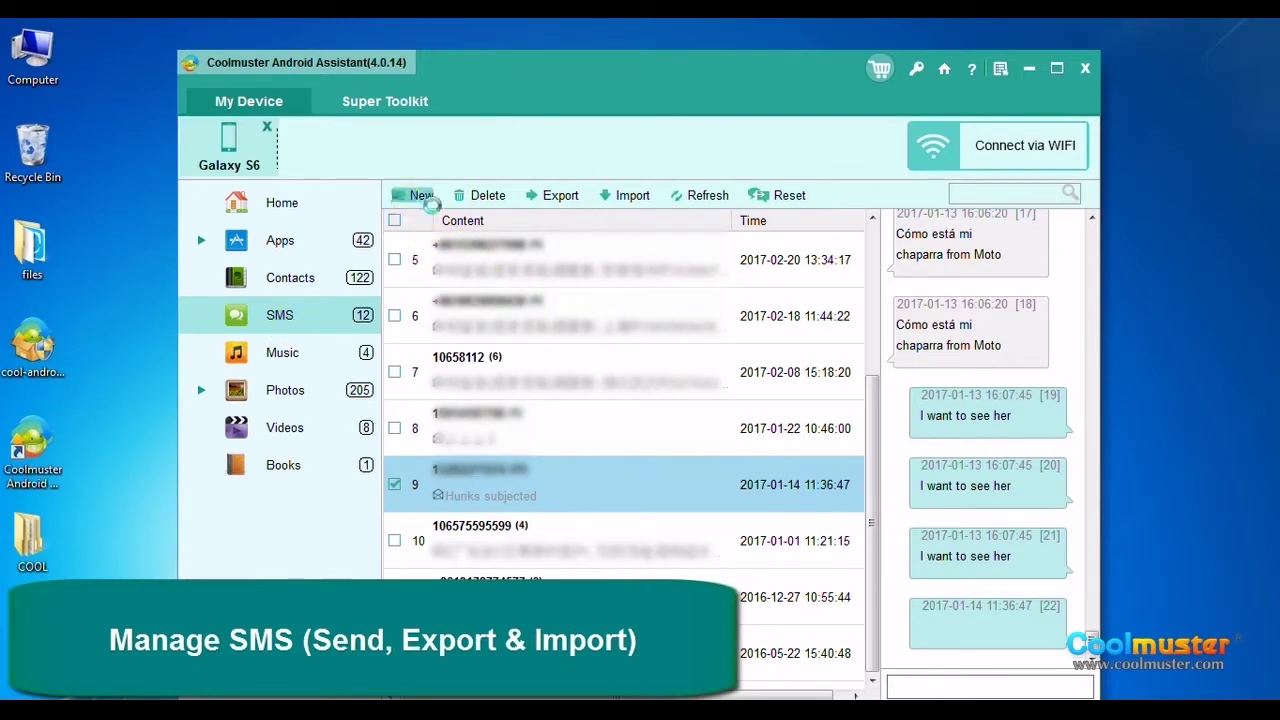
{"action": "left_click", "coordinate": [508, 207]}
{"action": "left_click", "coordinate": [852, 207]}
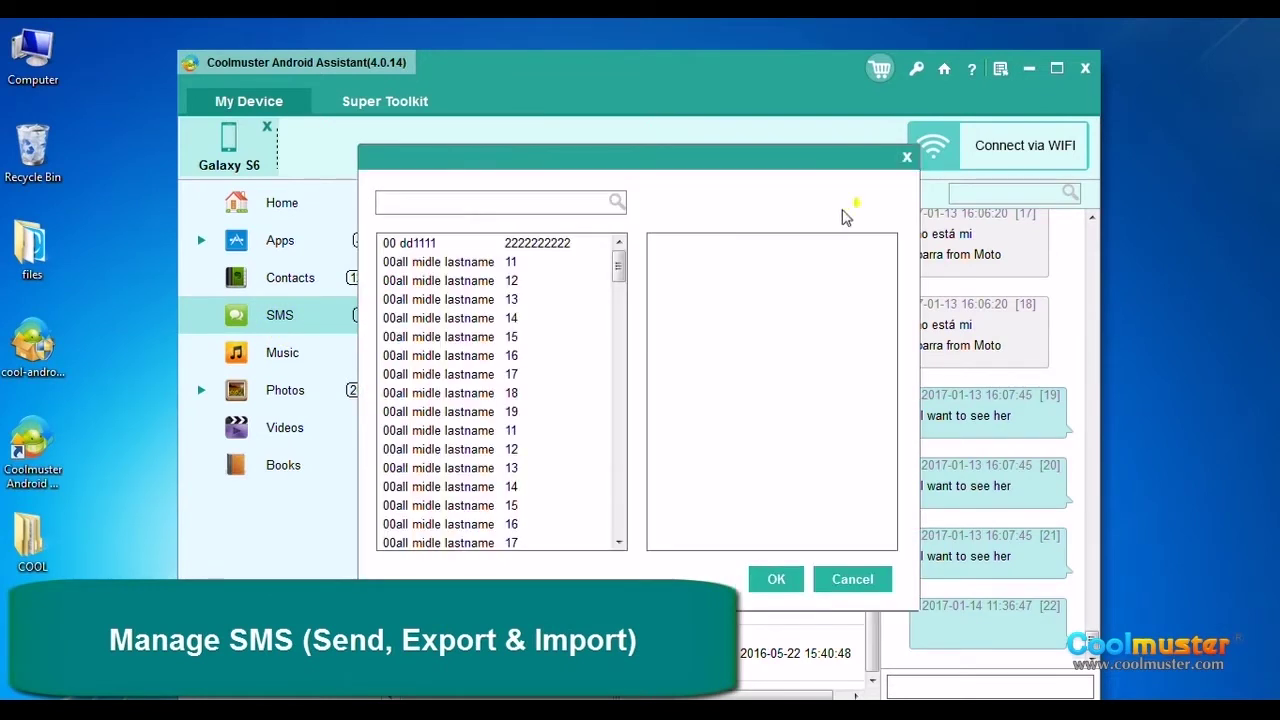
{"action": "double_click", "coordinate": [509, 264]}
{"action": "left_click", "coordinate": [777, 590]}
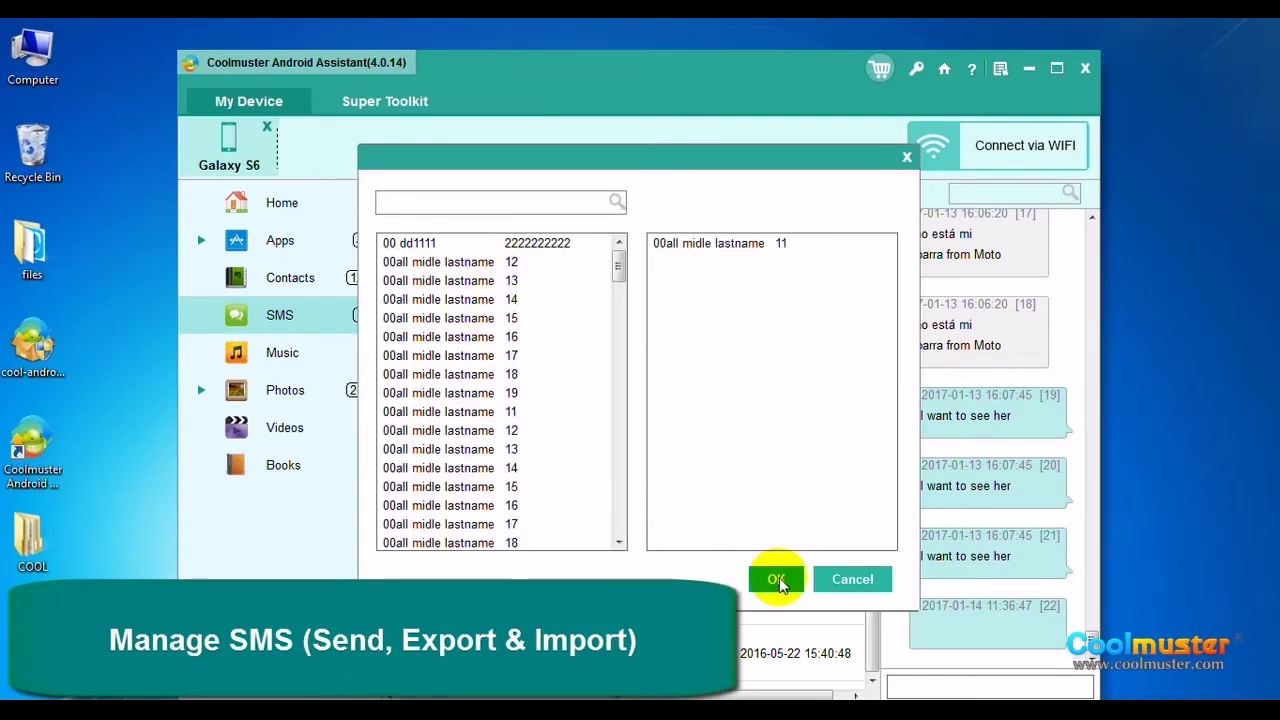
{"action": "double_click", "coordinate": [510, 283]}
{"action": "double_click", "coordinate": [500, 318]}
{"action": "double_click", "coordinate": [497, 318]}
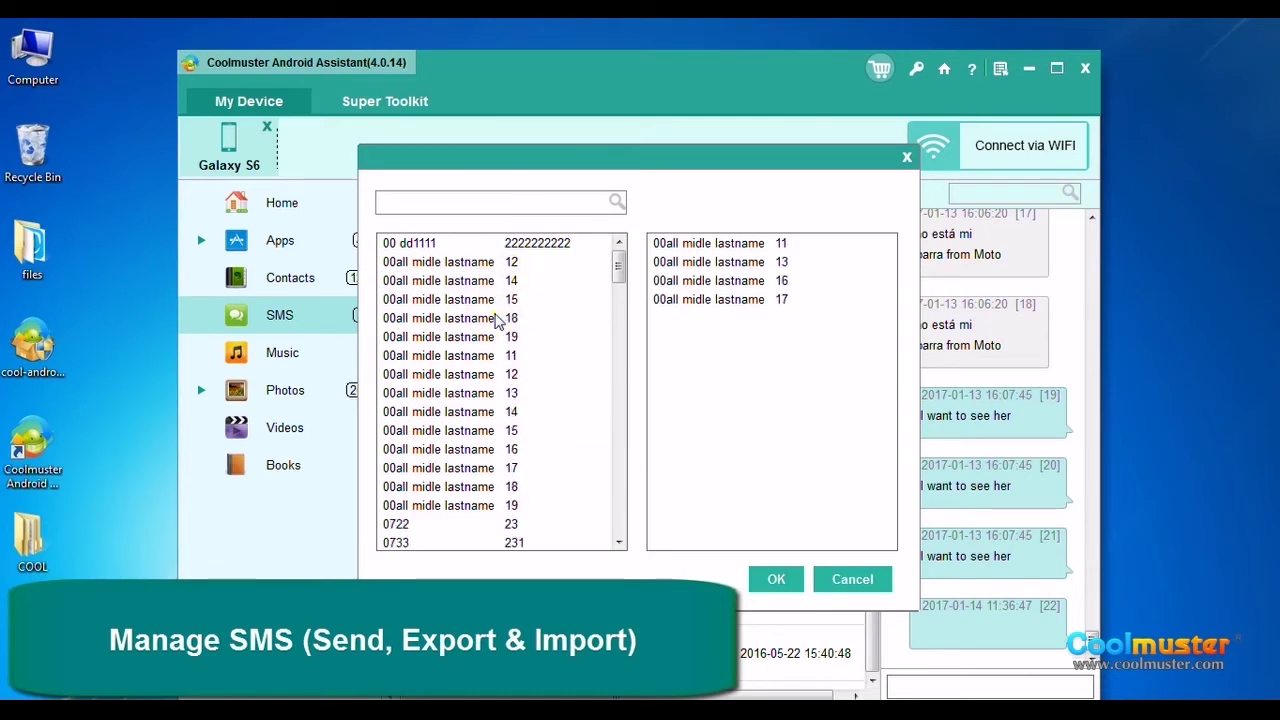
{"action": "double_click", "coordinate": [490, 337]}
{"action": "left_click_drag", "start_coordinate": [471, 293], "coordinate": [705, 313]}
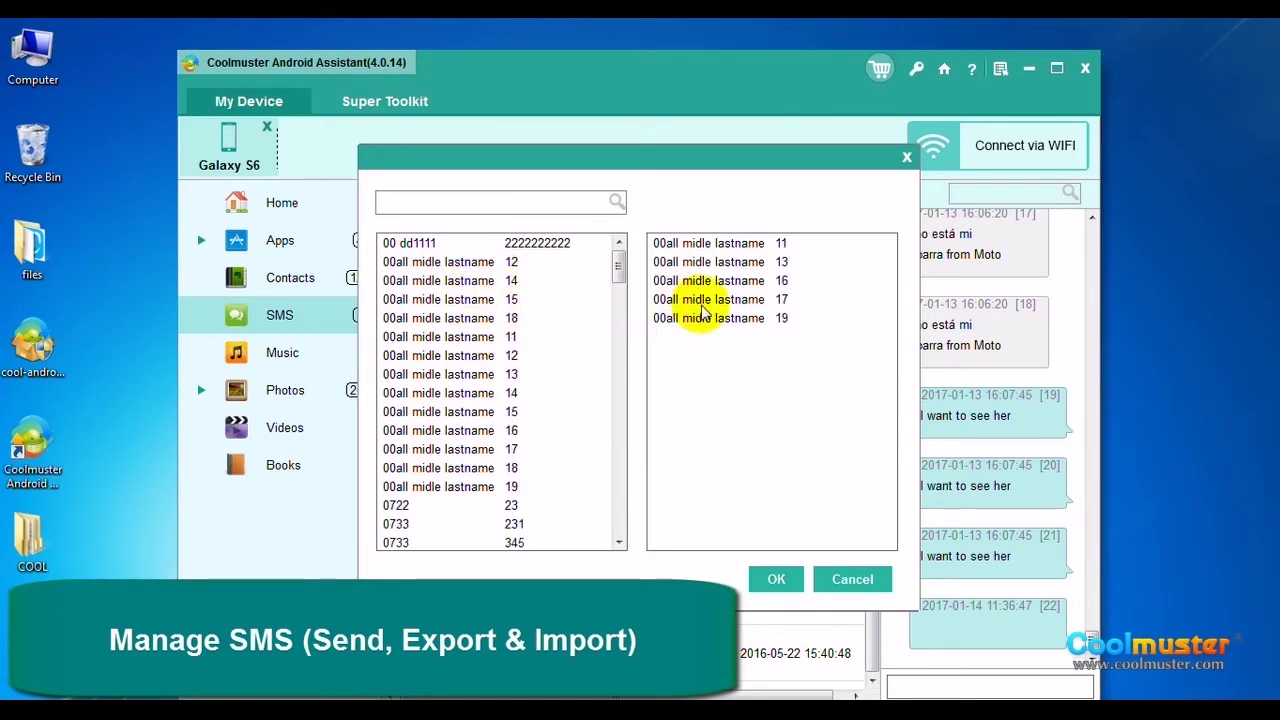
{"action": "left_click", "coordinate": [780, 586]}
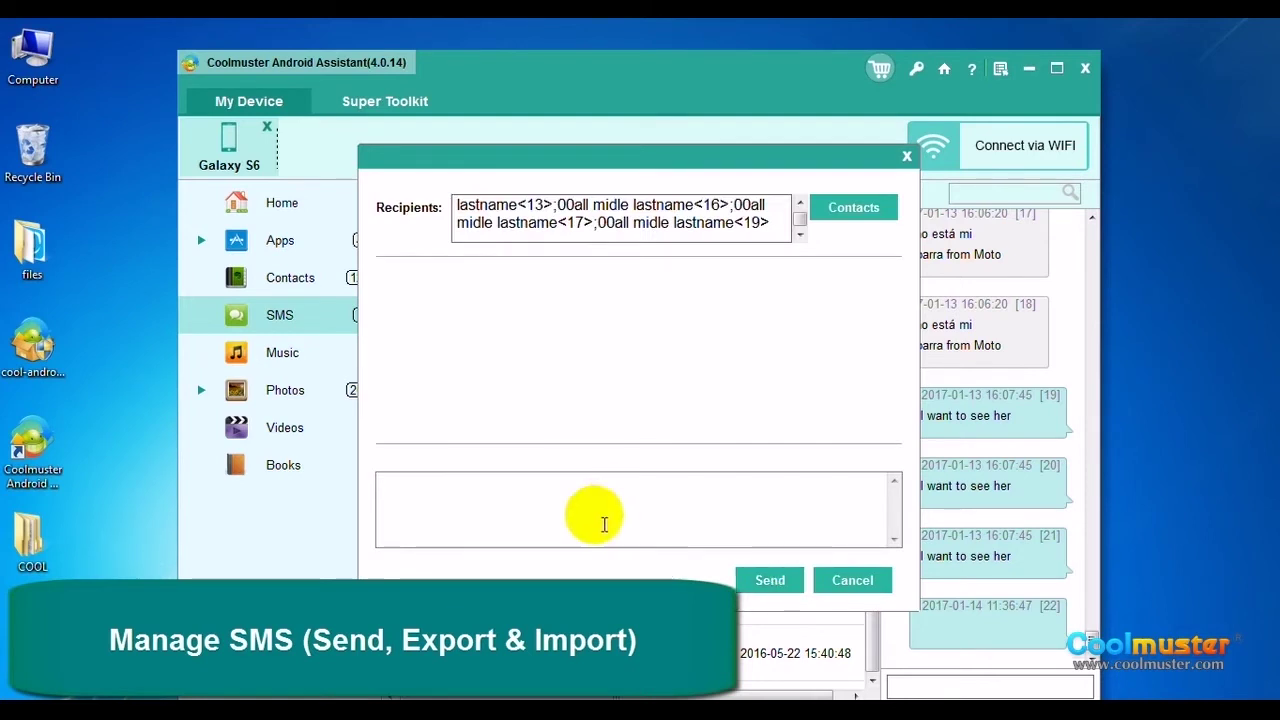
Write 'sssssssss' as the message body, send it and close the message window.
{"action": "left_click", "coordinate": [578, 499]}
{"action": "type", "text": "ss"}
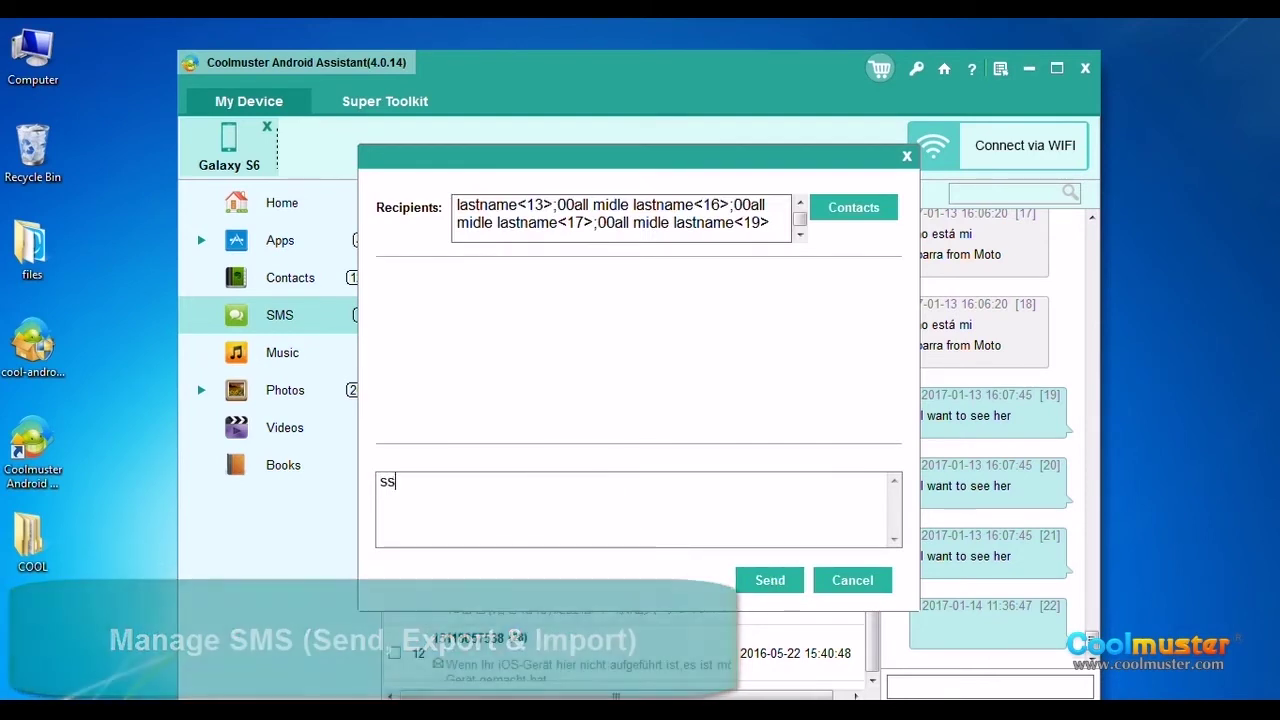
{"action": "type", "text": "sssssss"}
{"action": "left_click", "coordinate": [745, 588]}
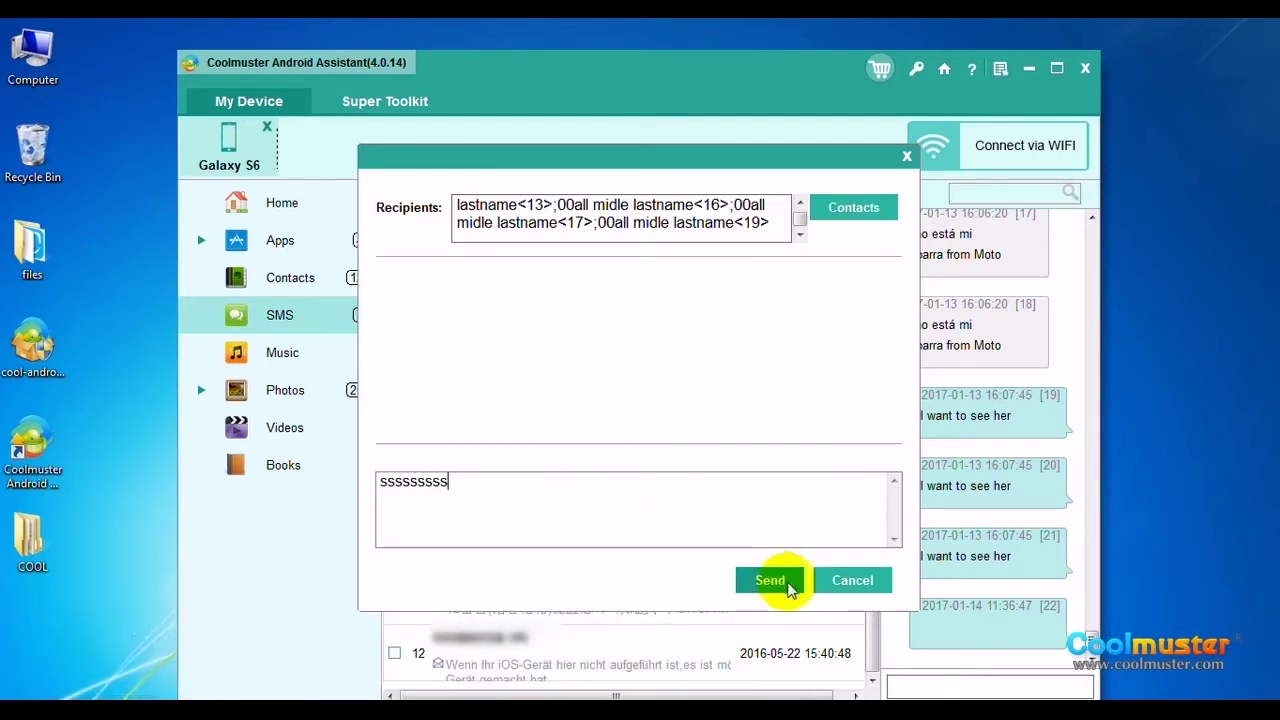
{"action": "left_click", "coordinate": [853, 586]}
{"action": "left_click", "coordinate": [590, 504]}
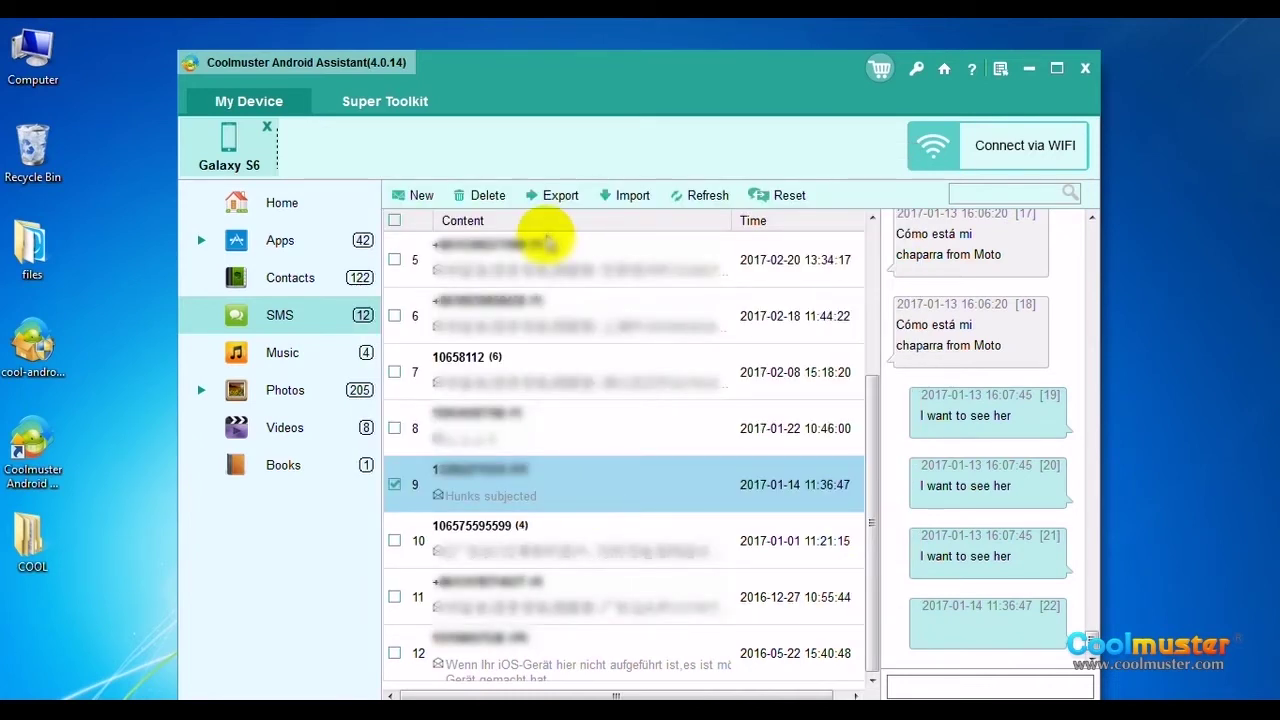
Export the messages as HTML categorized by date into the SMS folder.
{"action": "left_click", "coordinate": [561, 196]}
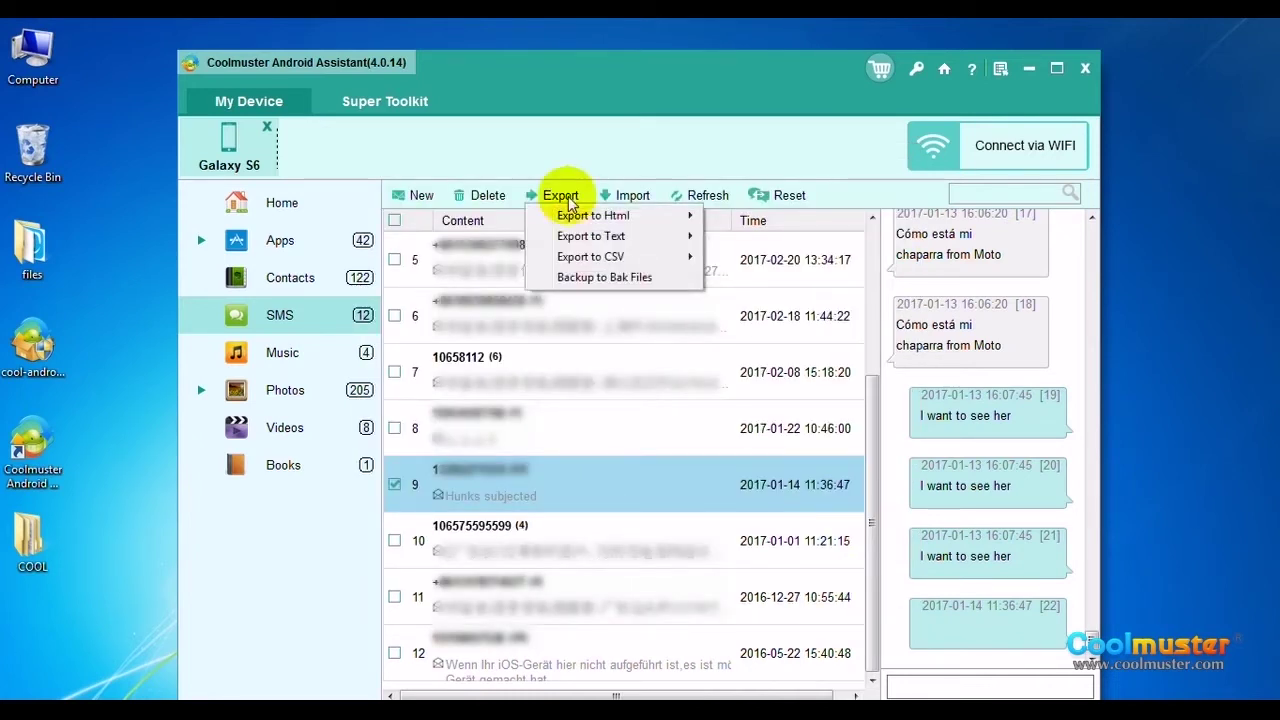
{"action": "mouse_move", "coordinate": [580, 222]}
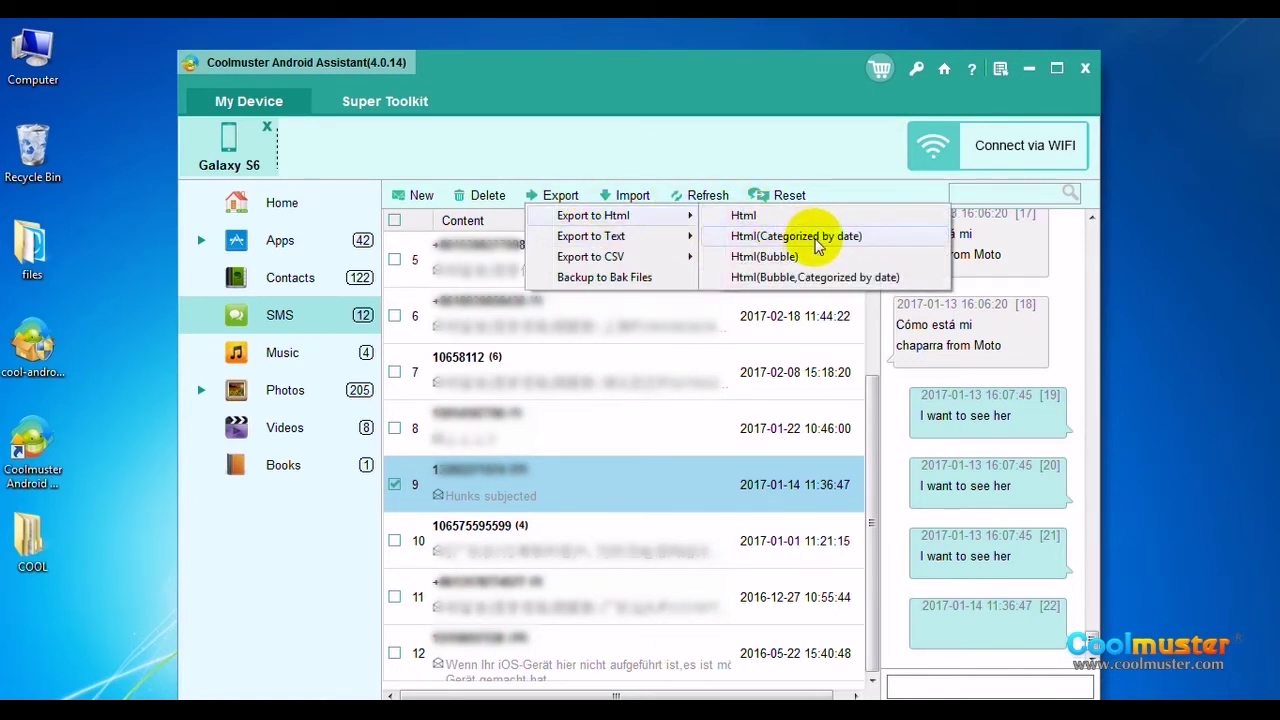
{"action": "left_click", "coordinate": [816, 240]}
{"action": "left_click", "coordinate": [405, 257]}
{"action": "left_click", "coordinate": [648, 467]}
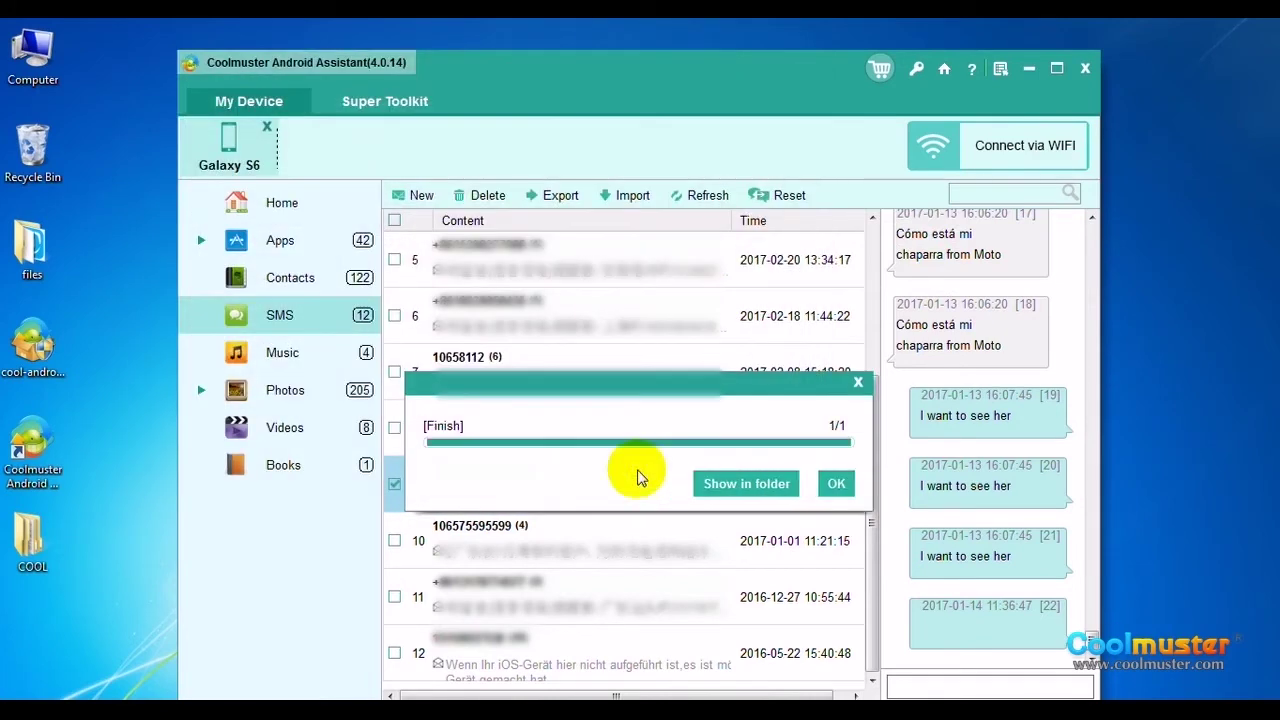
Check the three exported .html files in the SMS conversation folder, then hide the window.
{"action": "left_click", "coordinate": [745, 484]}
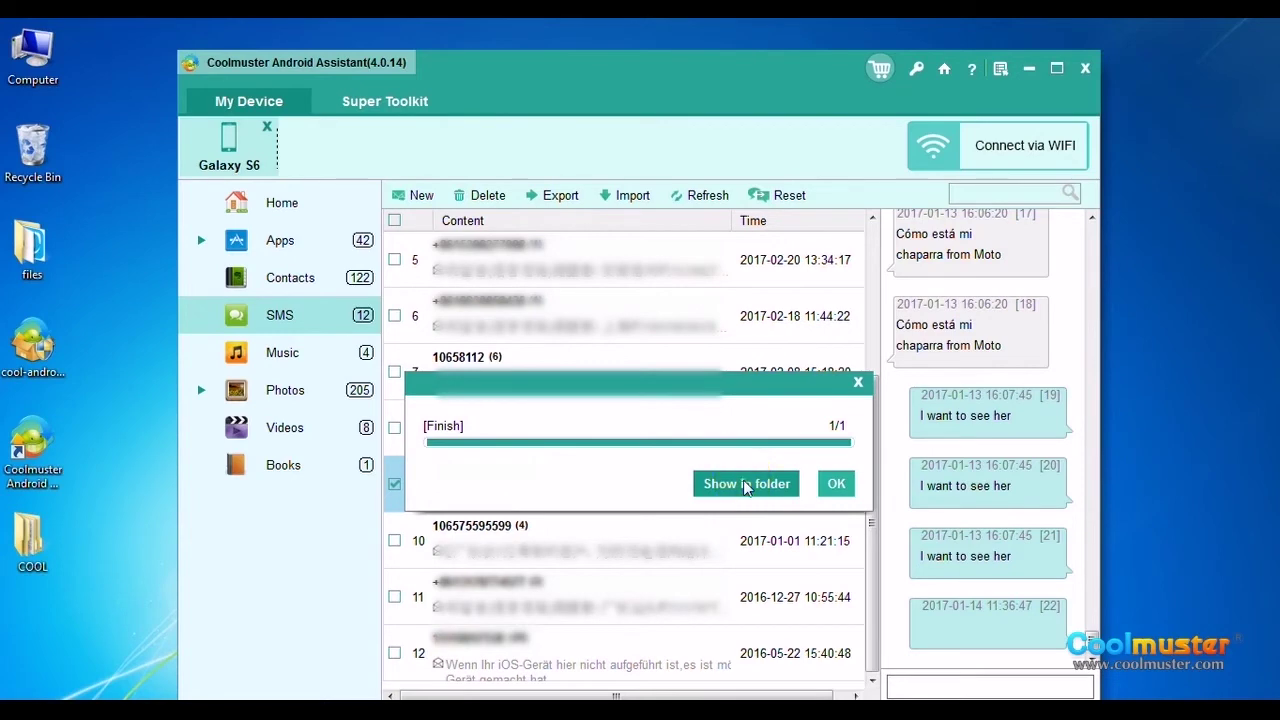
{"action": "double_click", "coordinate": [503, 277]}
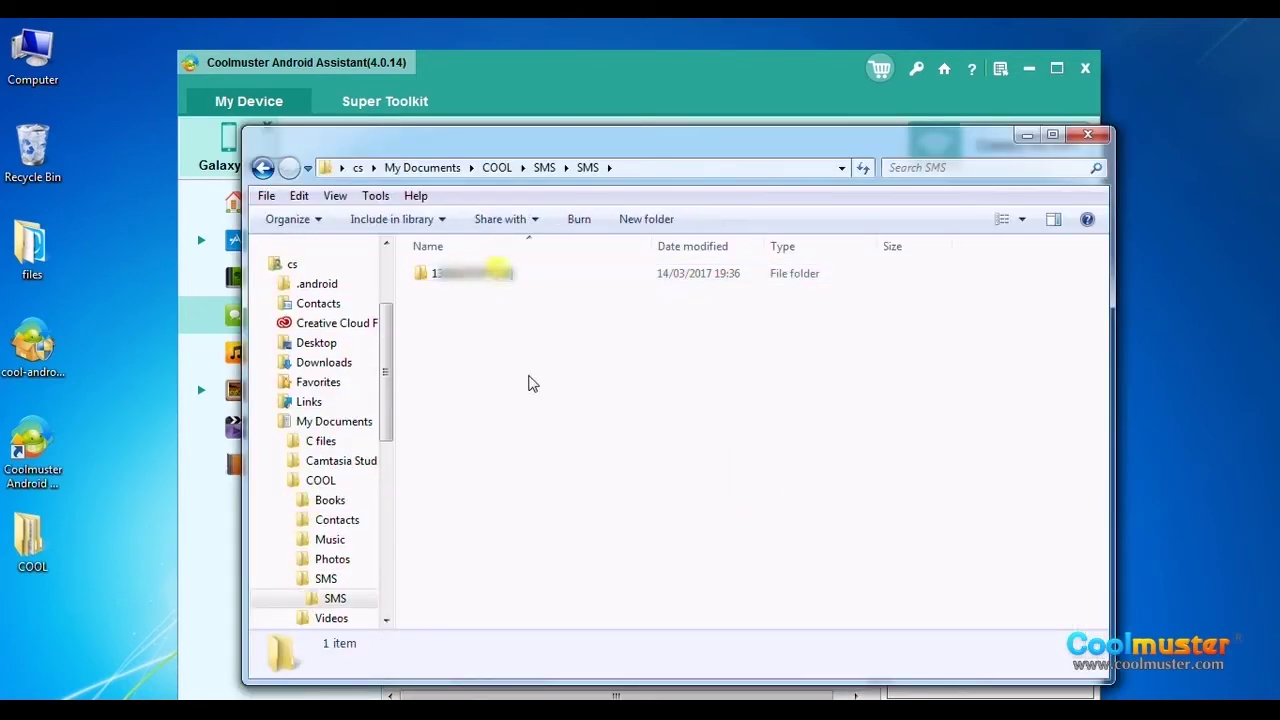
{"action": "double_click", "coordinate": [515, 281]}
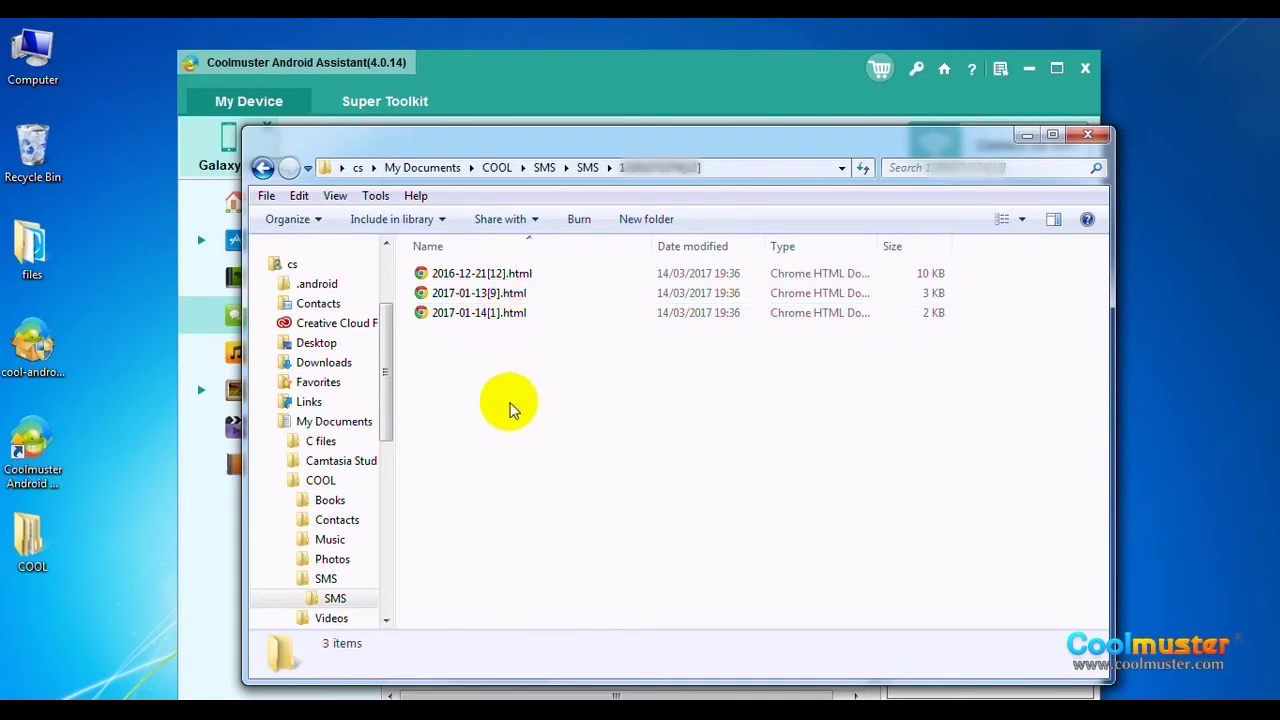
{"action": "left_click", "coordinate": [1027, 134]}
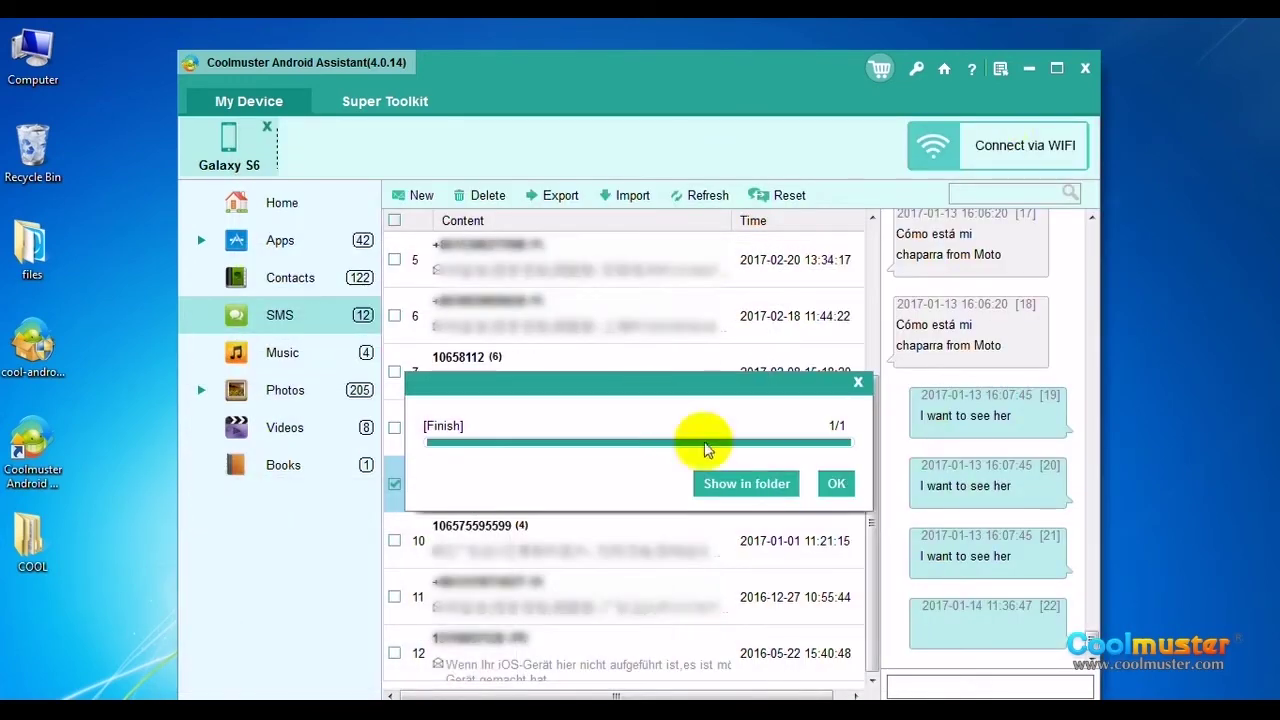
Export the messages as bubble-style HTML categorized by date into the SMS folder.
{"action": "left_click", "coordinate": [836, 485]}
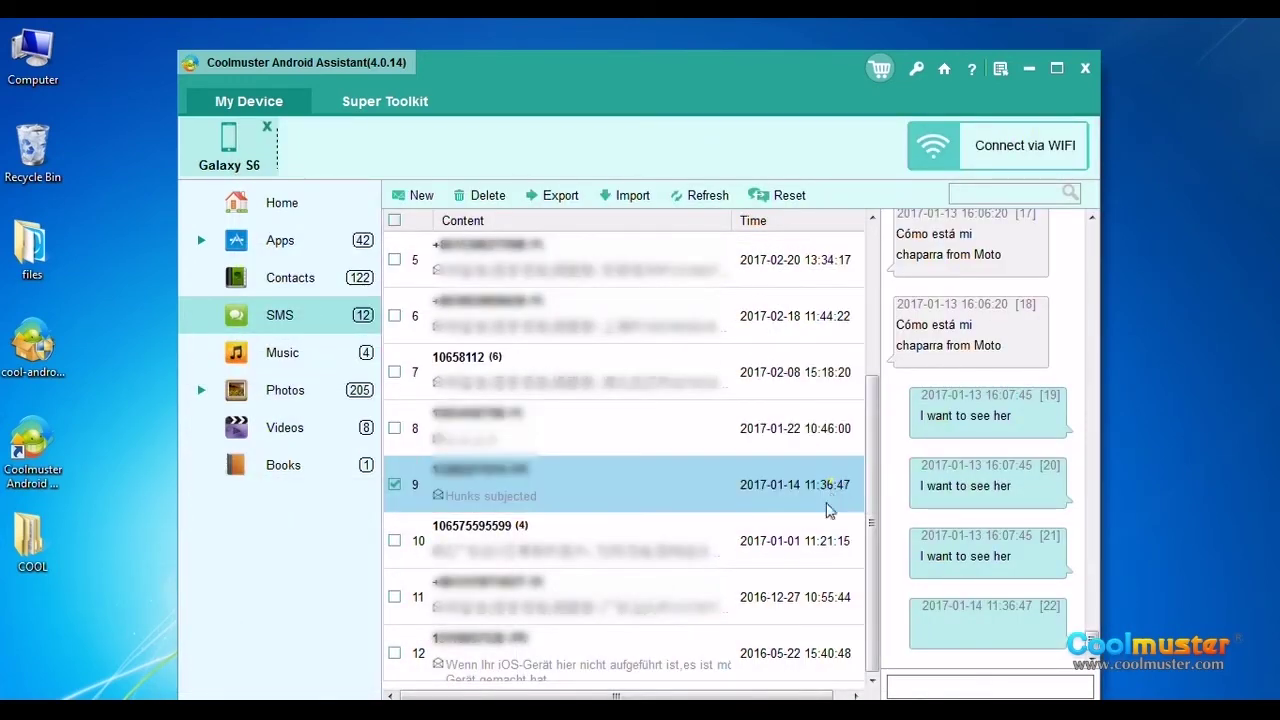
{"action": "left_click", "coordinate": [561, 195]}
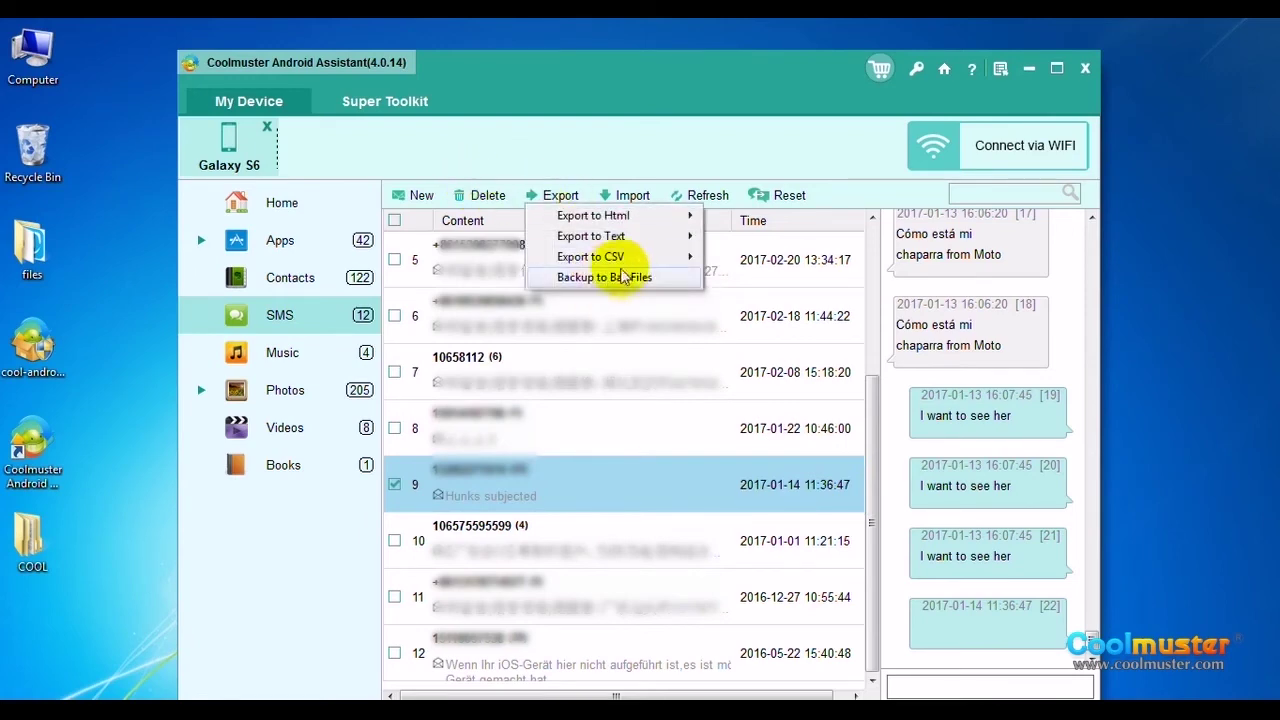
{"action": "mouse_move", "coordinate": [652, 236]}
{"action": "mouse_move", "coordinate": [666, 215]}
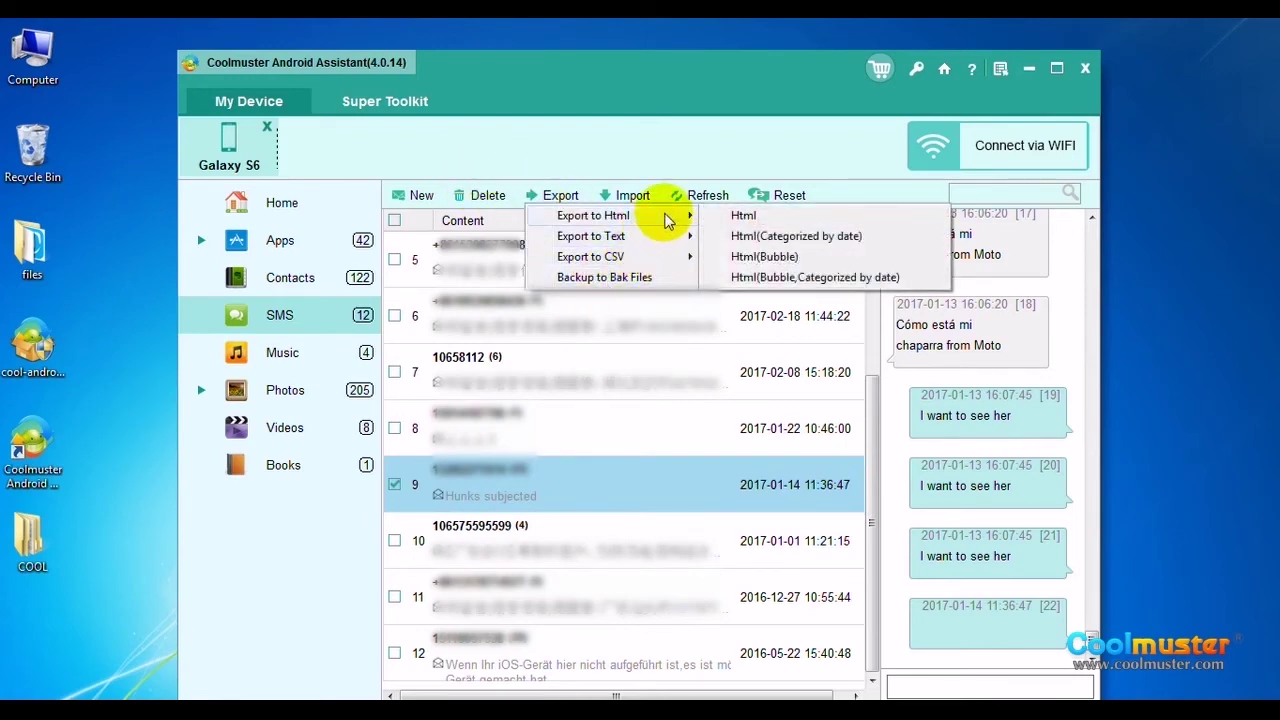
{"action": "left_click", "coordinate": [812, 277]}
{"action": "left_click", "coordinate": [412, 184]}
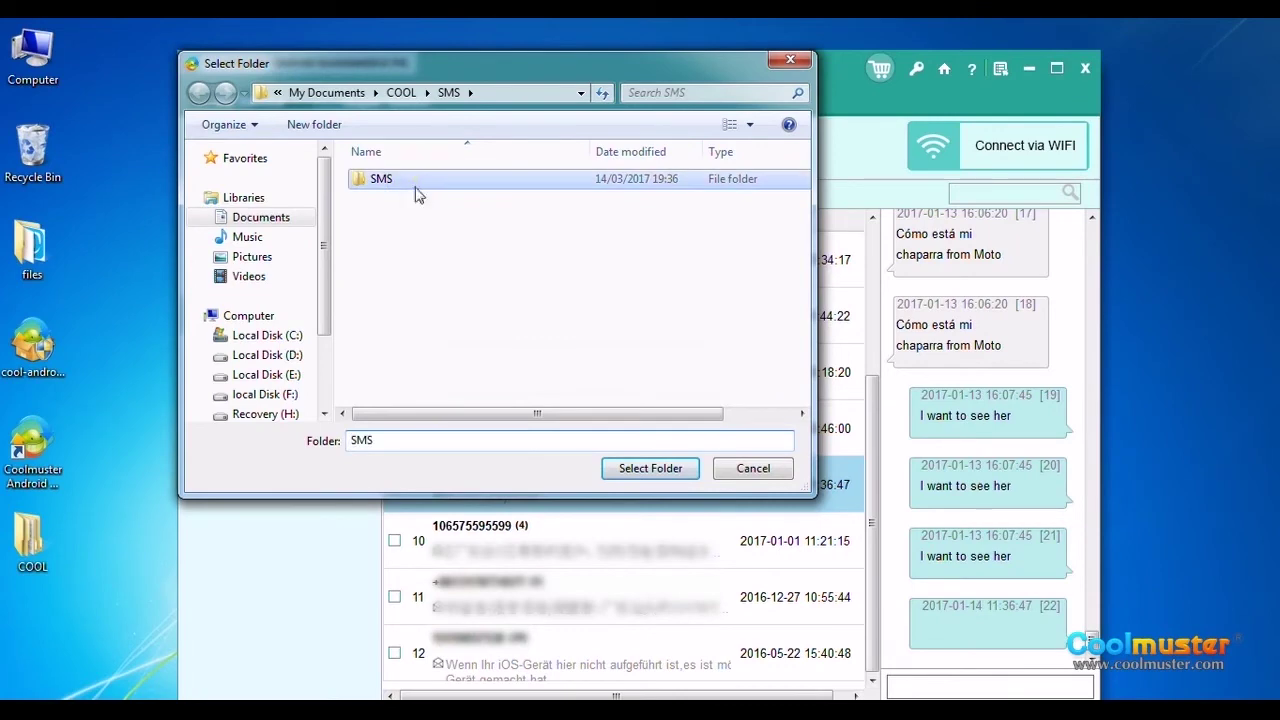
{"action": "left_click", "coordinate": [636, 485]}
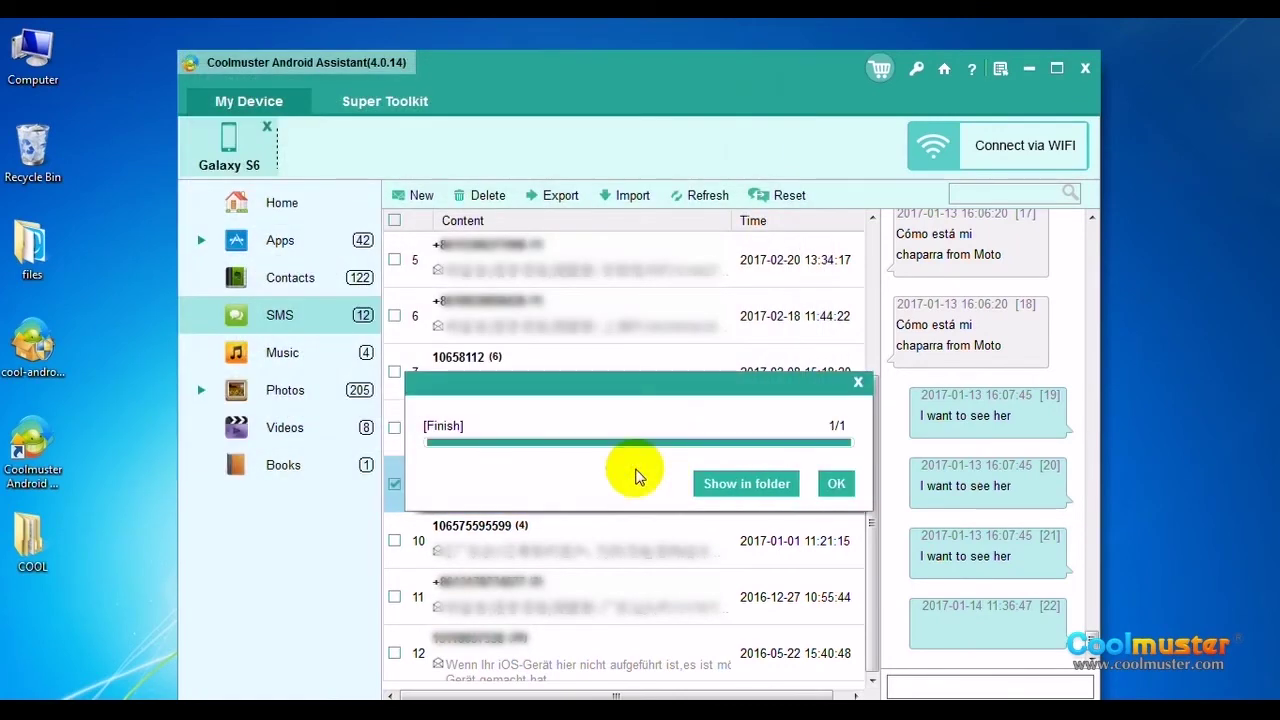
Check the exported 2016-12-21[12].html in its folder, then close the folder and the finished notice.
{"action": "left_click", "coordinate": [750, 487]}
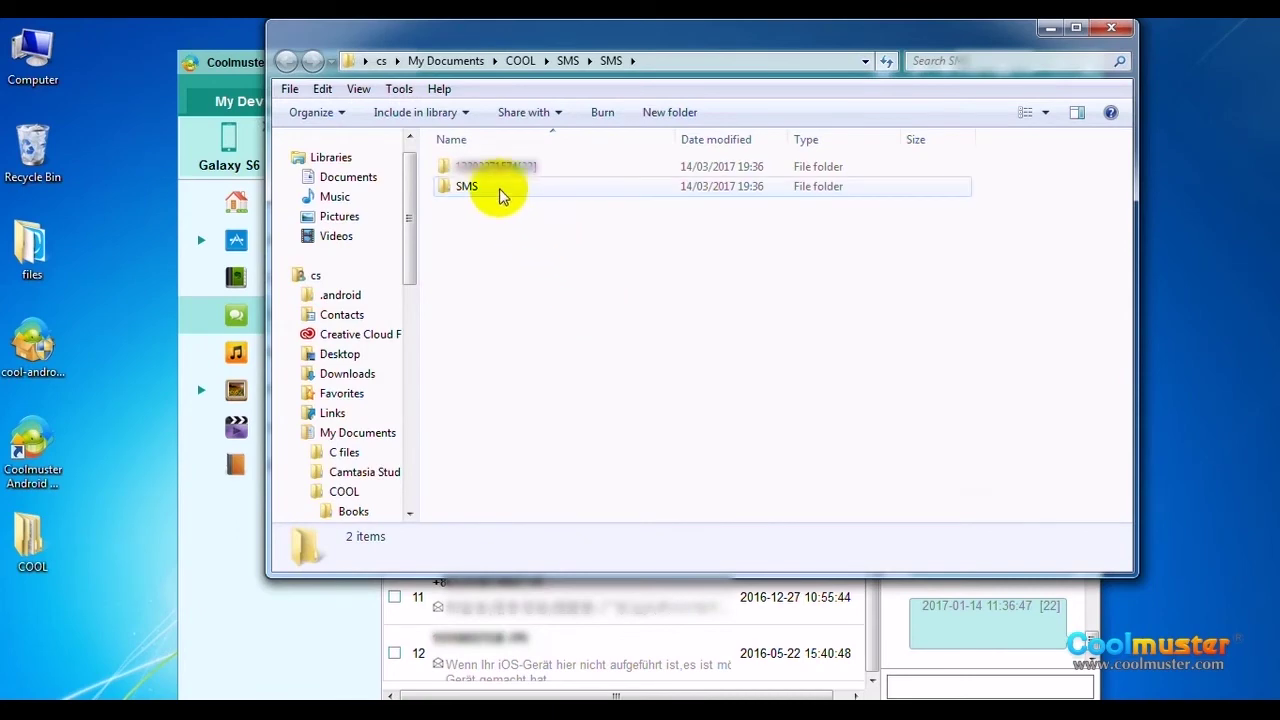
{"action": "double_click", "coordinate": [498, 188]}
{"action": "double_click", "coordinate": [495, 166]}
{"action": "left_click", "coordinate": [565, 187]}
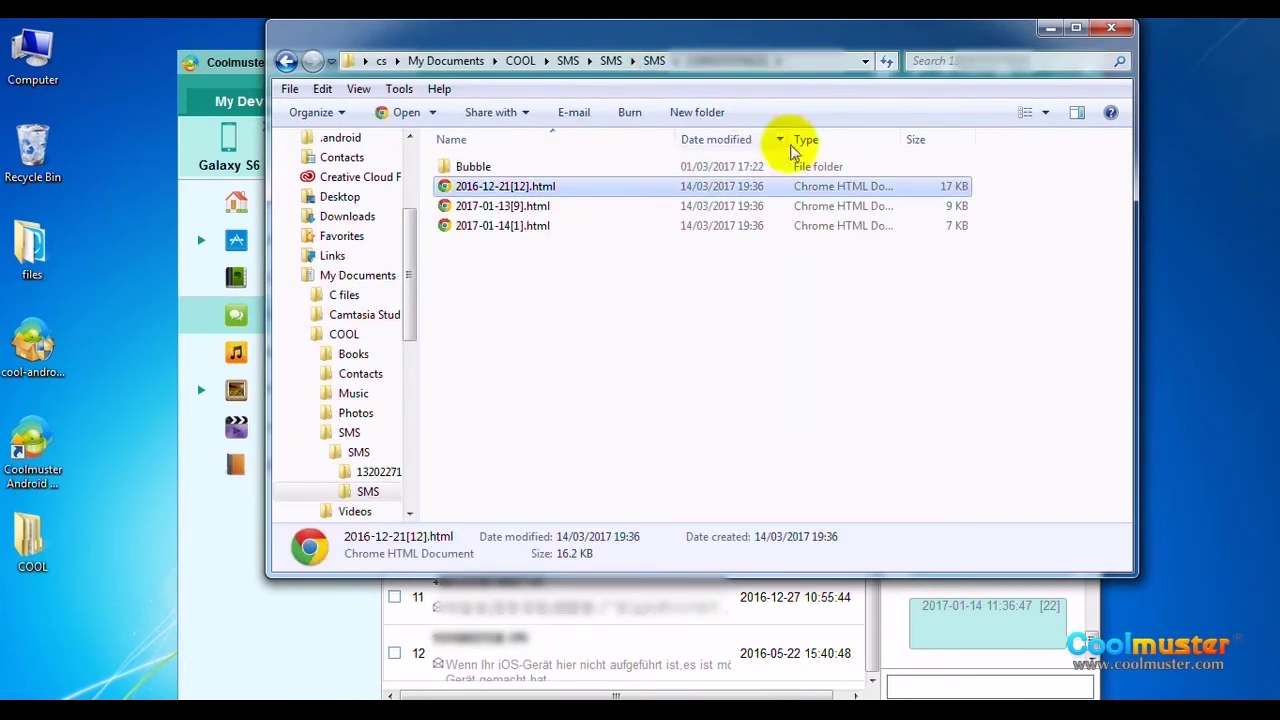
{"action": "left_click", "coordinate": [1112, 32]}
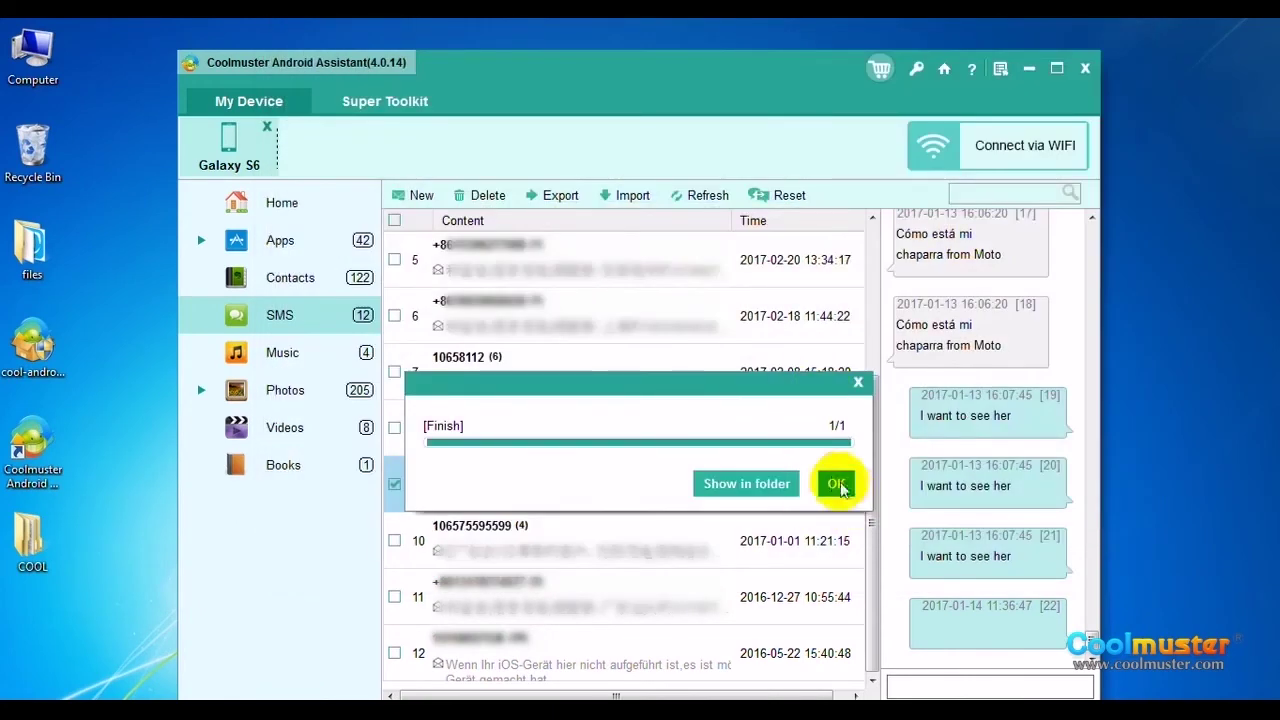
{"action": "left_click", "coordinate": [834, 483]}
{"action": "left_click", "coordinate": [560, 196]}
Export the messages as text categorized by date into the same SMS folder.
{"action": "mouse_move", "coordinate": [598, 236]}
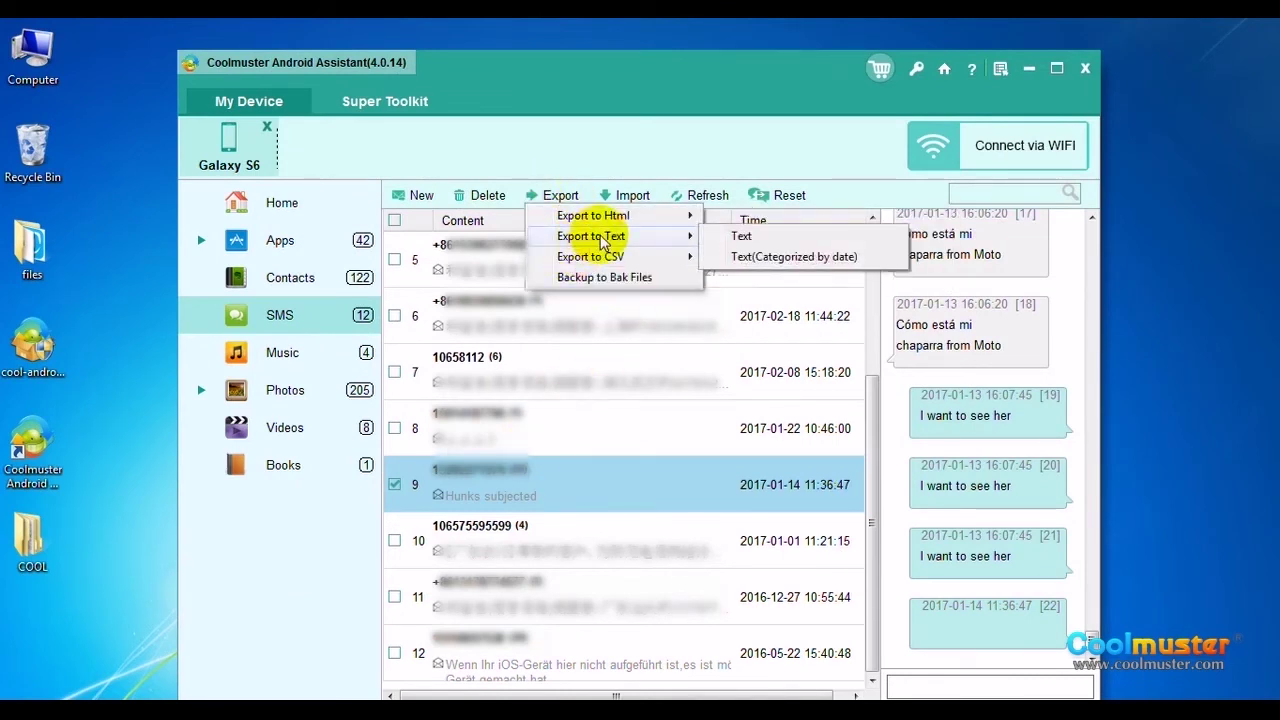
{"action": "left_click", "coordinate": [791, 258]}
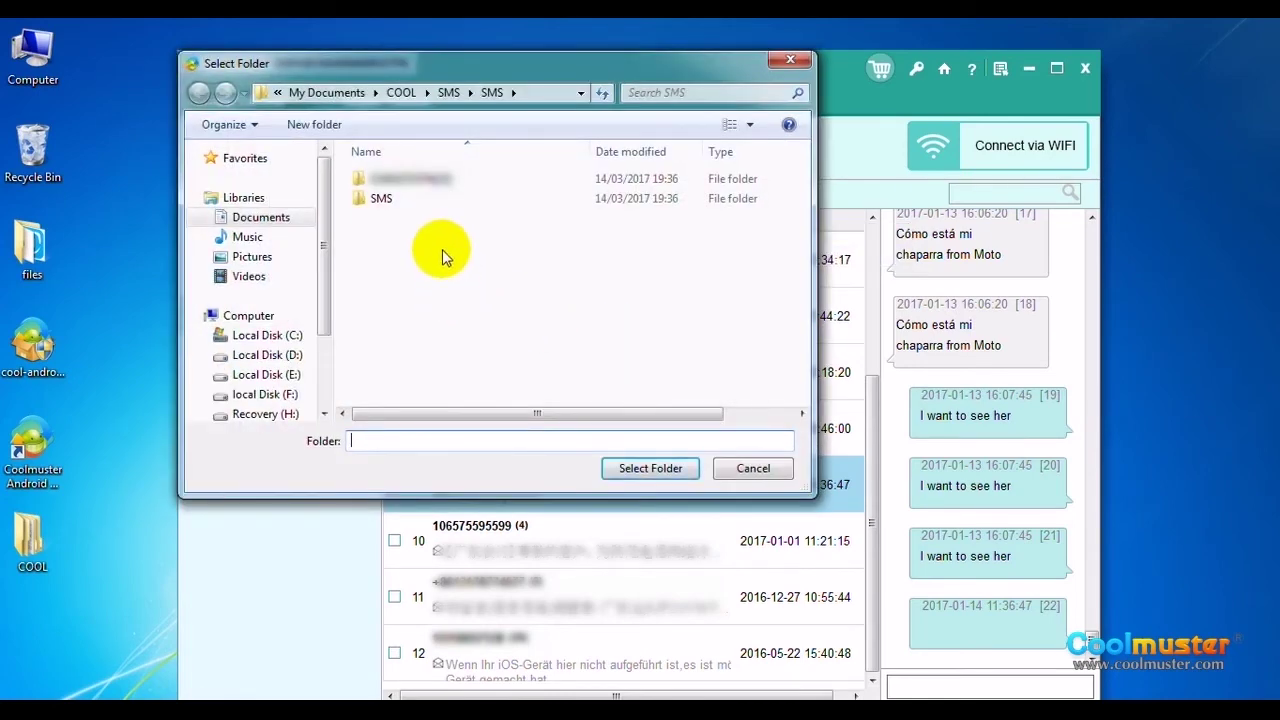
{"action": "left_click", "coordinate": [629, 468]}
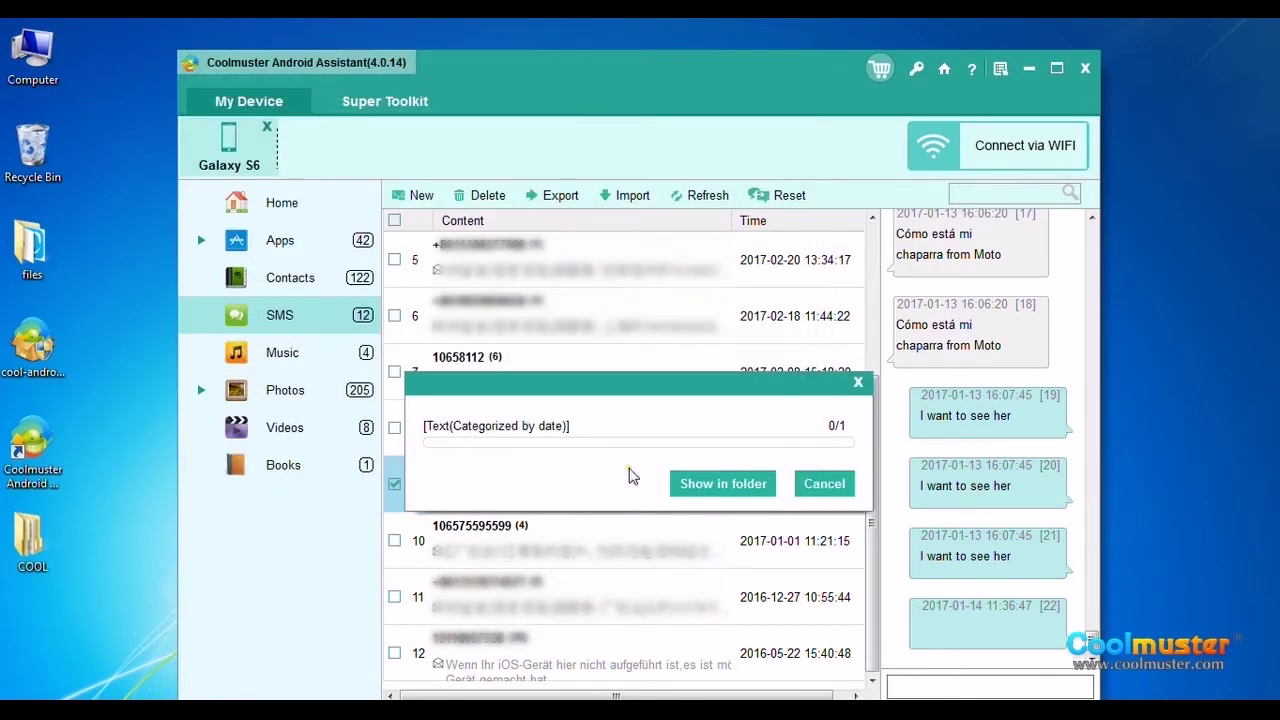
Verify the text export in the SMS conversation folder, then close it and the finished notice.
{"action": "left_click", "coordinate": [745, 484]}
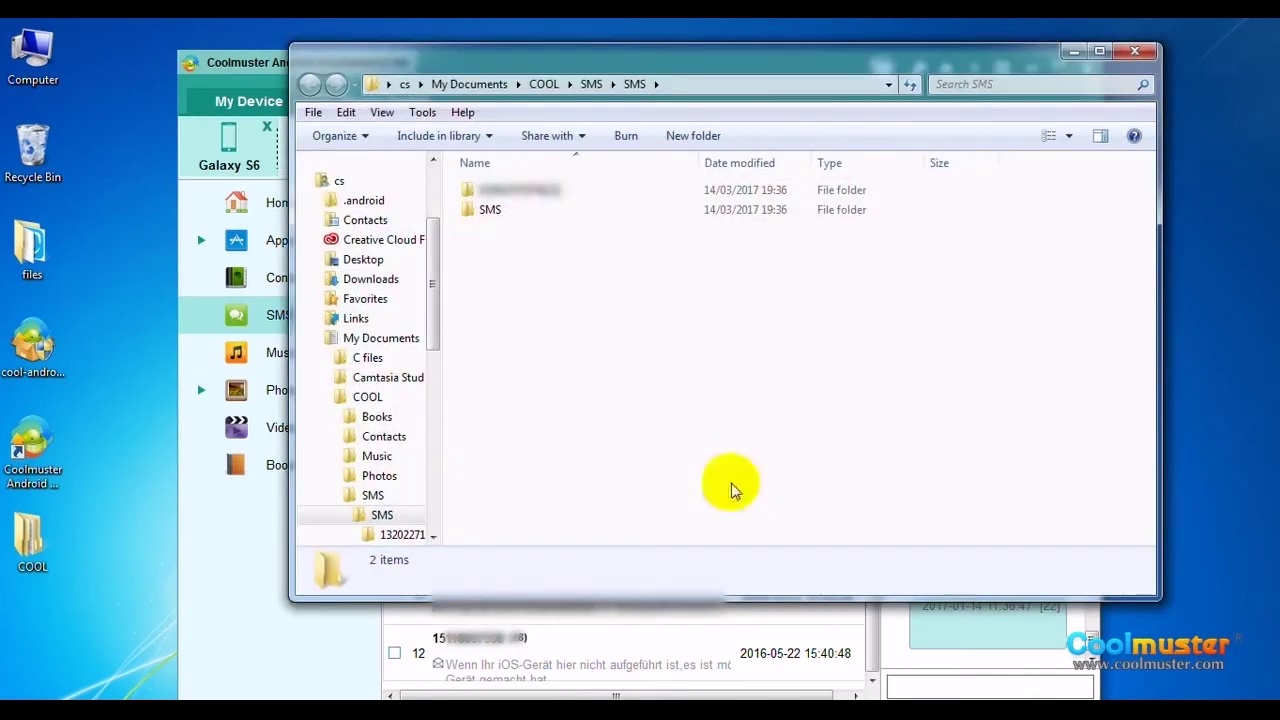
{"action": "double_click", "coordinate": [519, 212]}
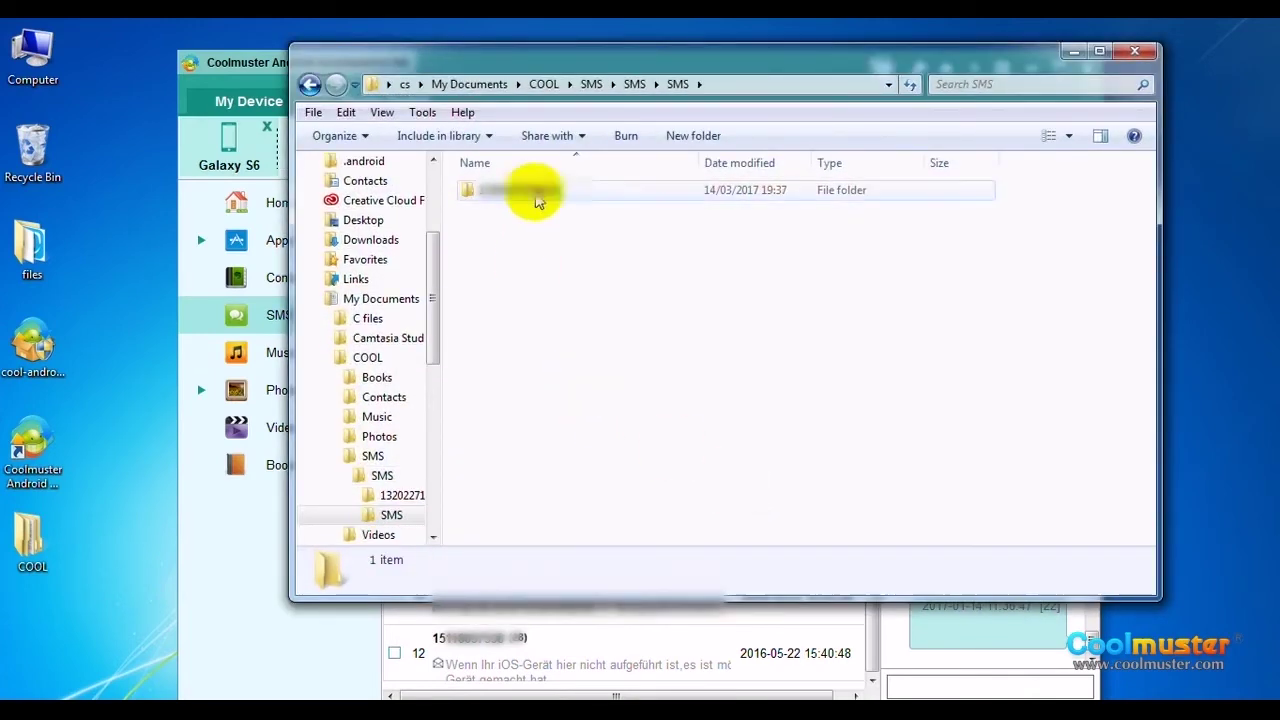
{"action": "double_click", "coordinate": [535, 192]}
{"action": "key", "text": "alt+F4"}
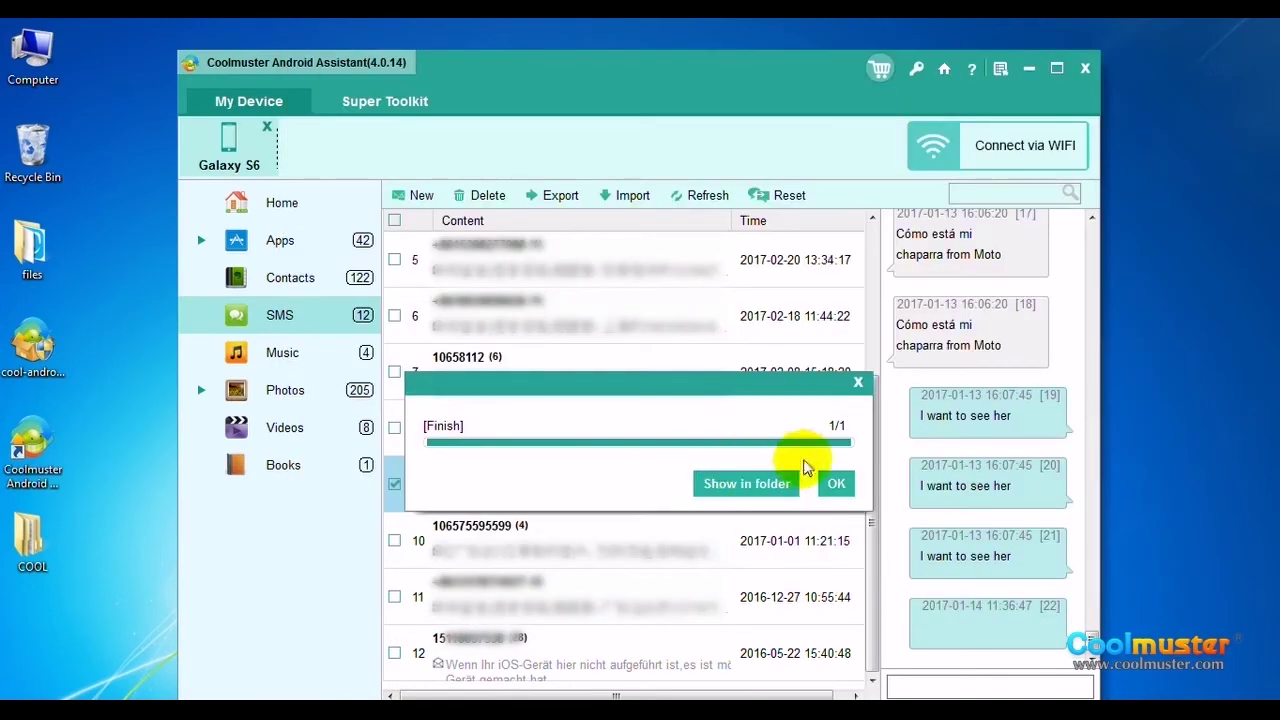
{"action": "left_click", "coordinate": [834, 485]}
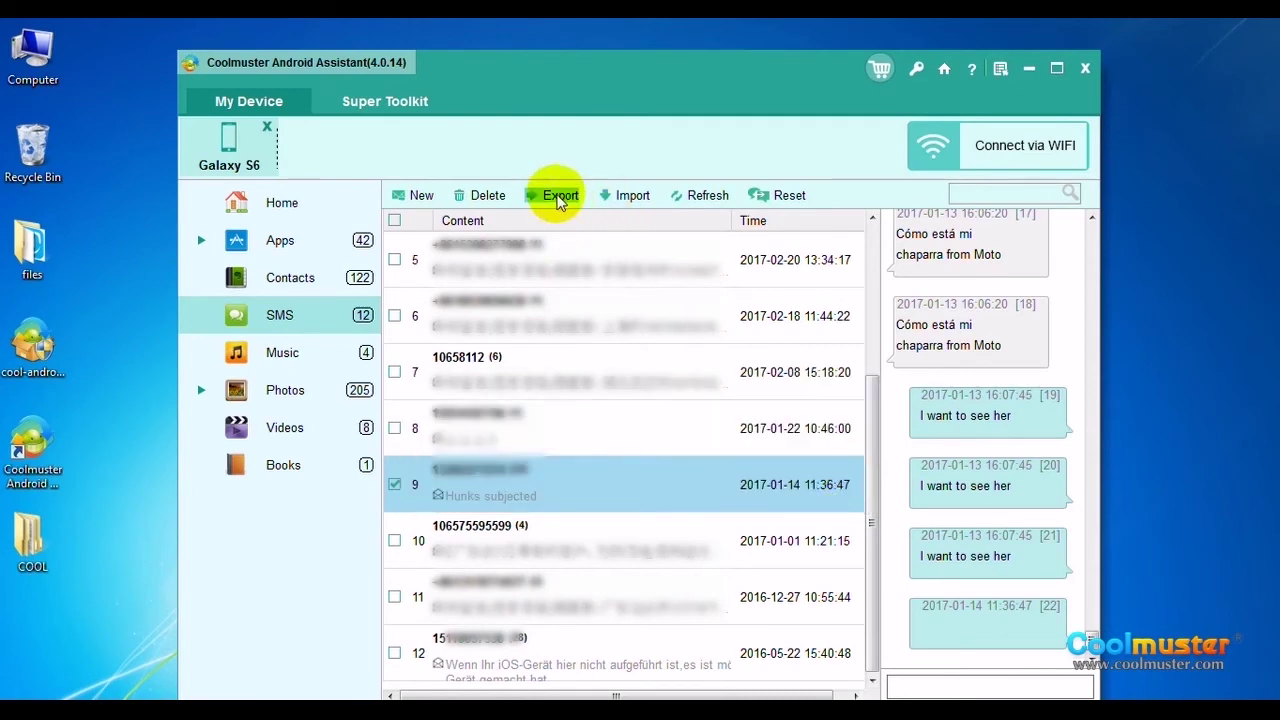
Export the messages as CSV files into the SMS folder.
{"action": "left_click", "coordinate": [558, 197]}
{"action": "mouse_move", "coordinate": [622, 257]}
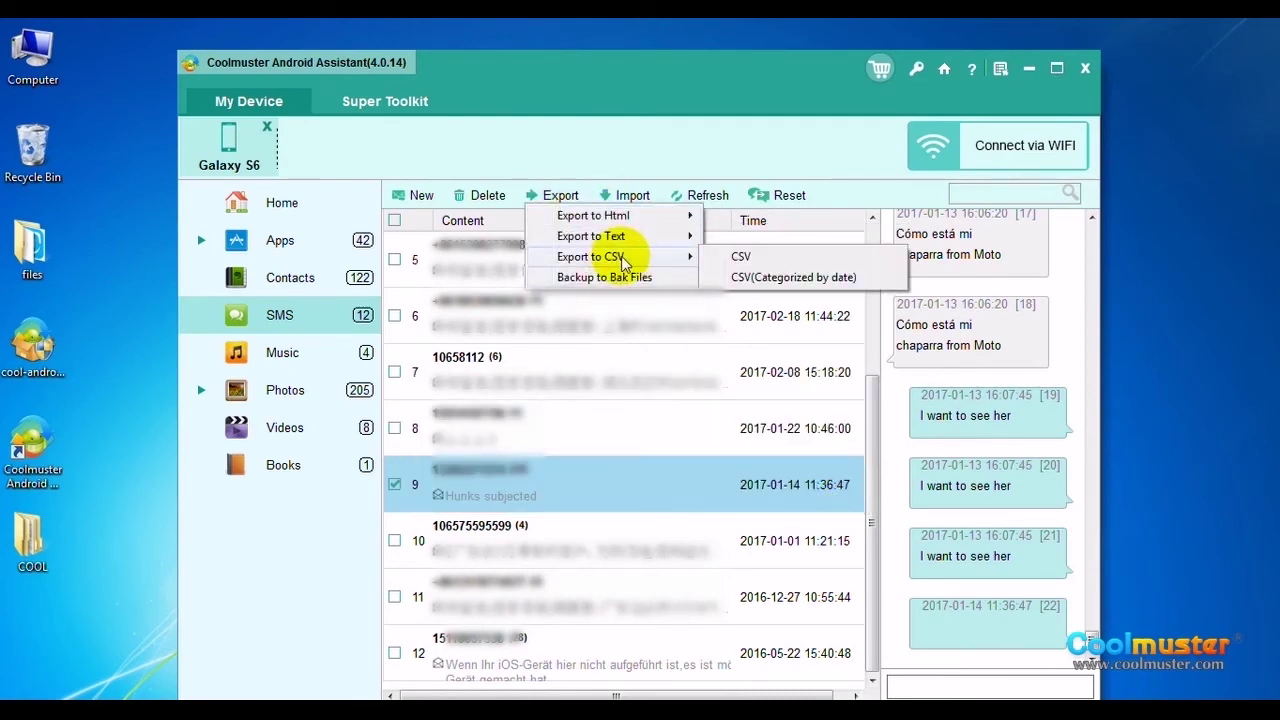
{"action": "left_click", "coordinate": [770, 277]}
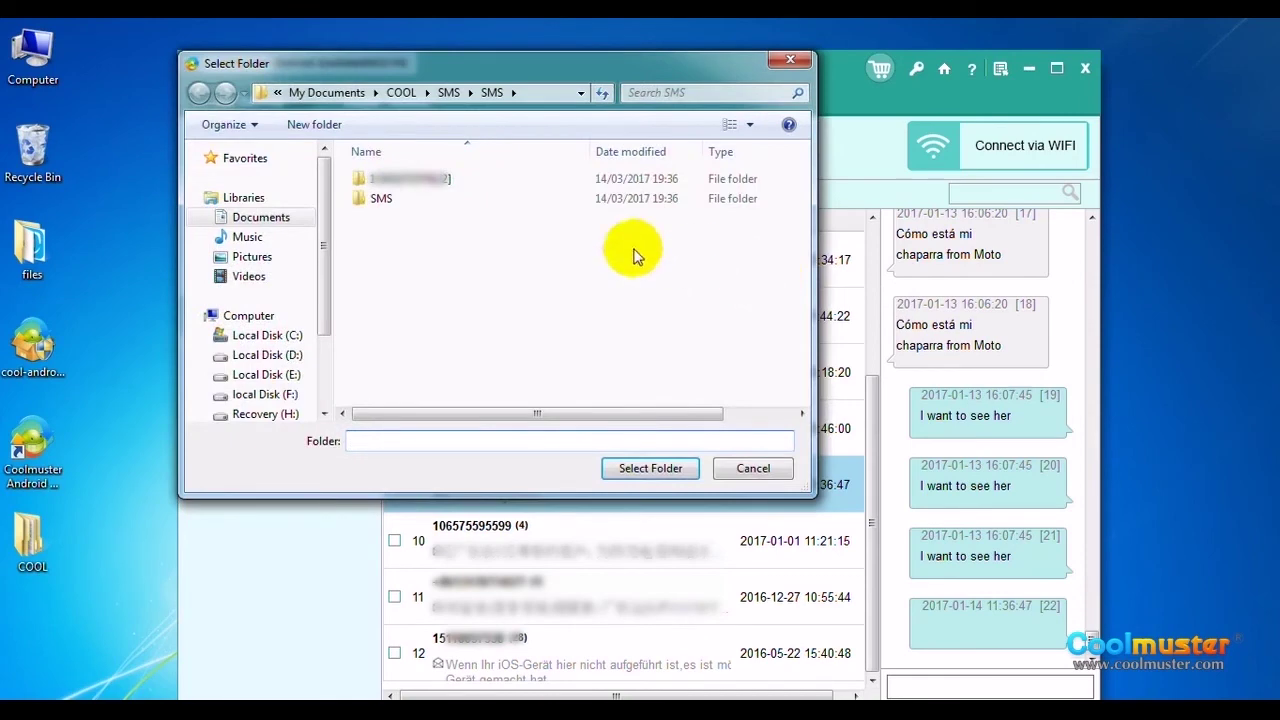
{"action": "left_click", "coordinate": [638, 468]}
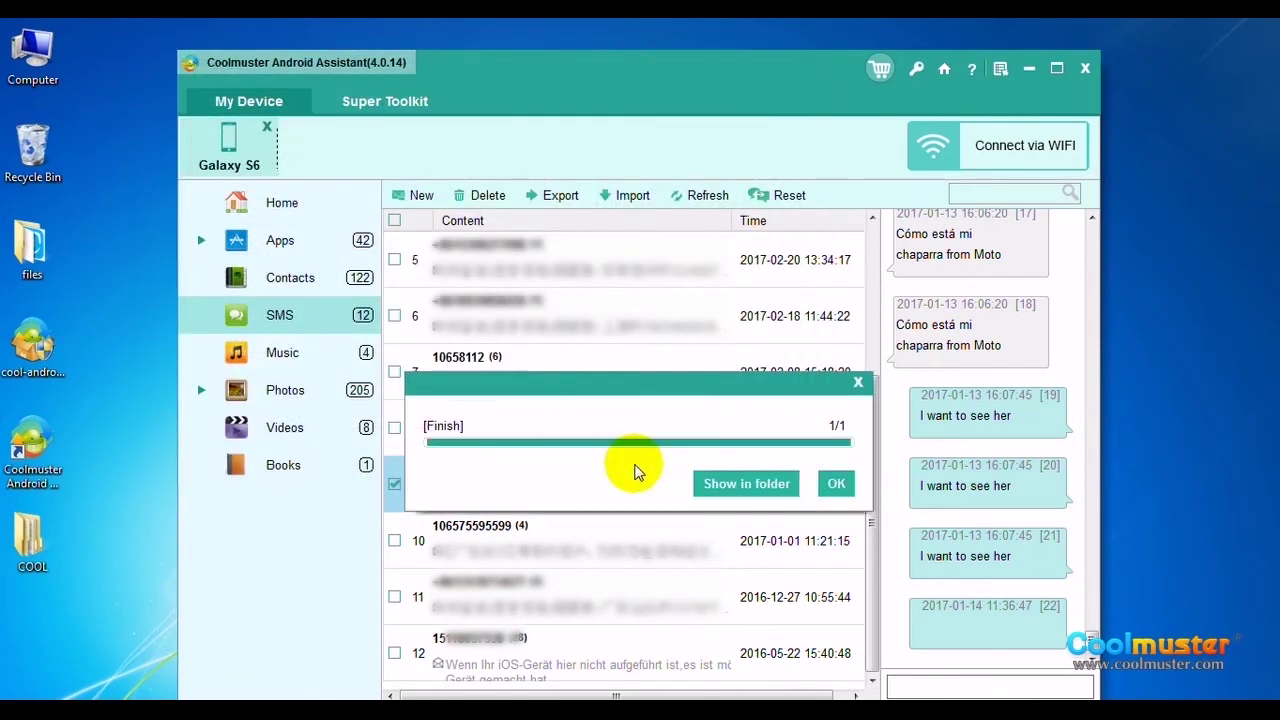
Verify the three .csv files in the conversation folder, then close it and the finished notice.
{"action": "left_click", "coordinate": [746, 483]}
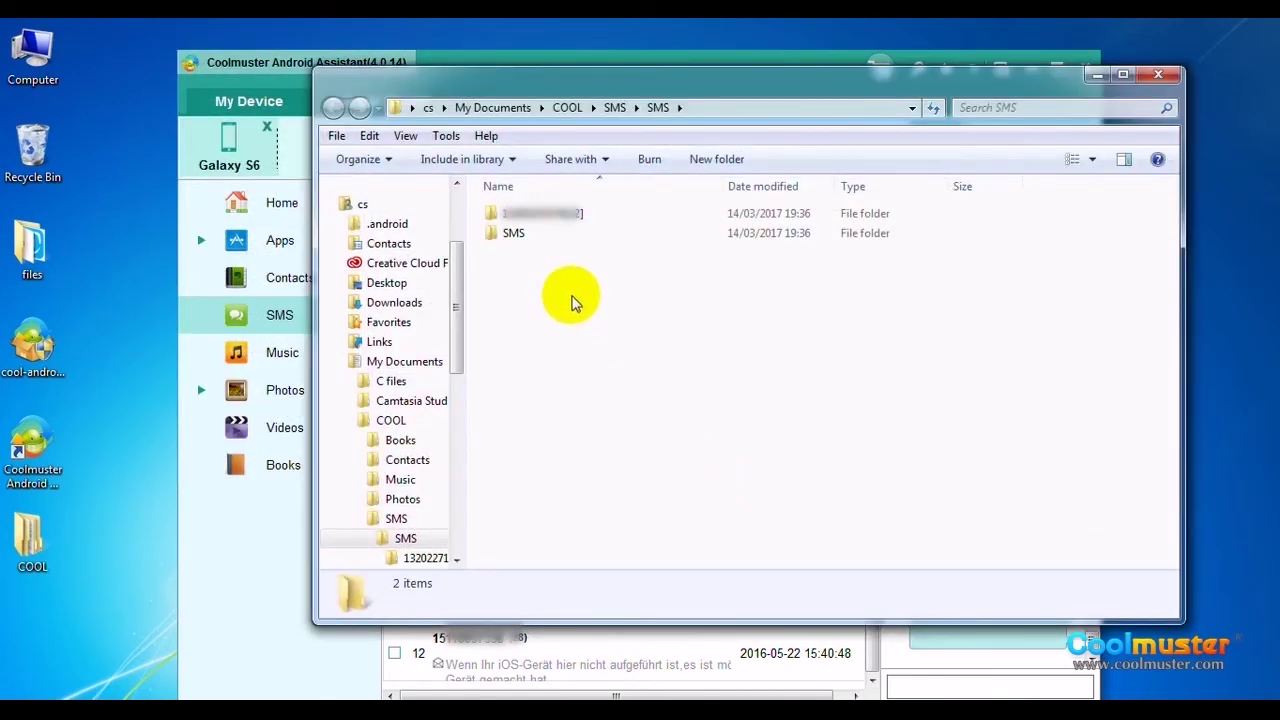
{"action": "double_click", "coordinate": [530, 212]}
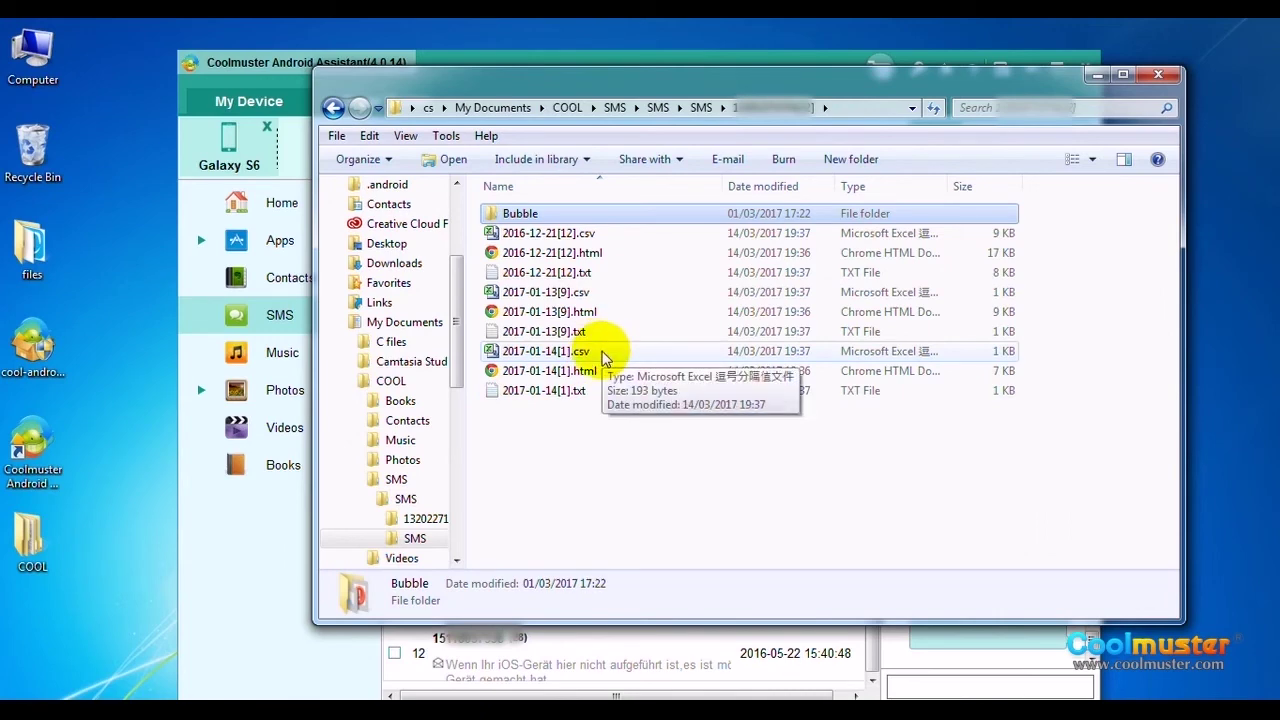
{"action": "left_click", "coordinate": [1158, 75]}
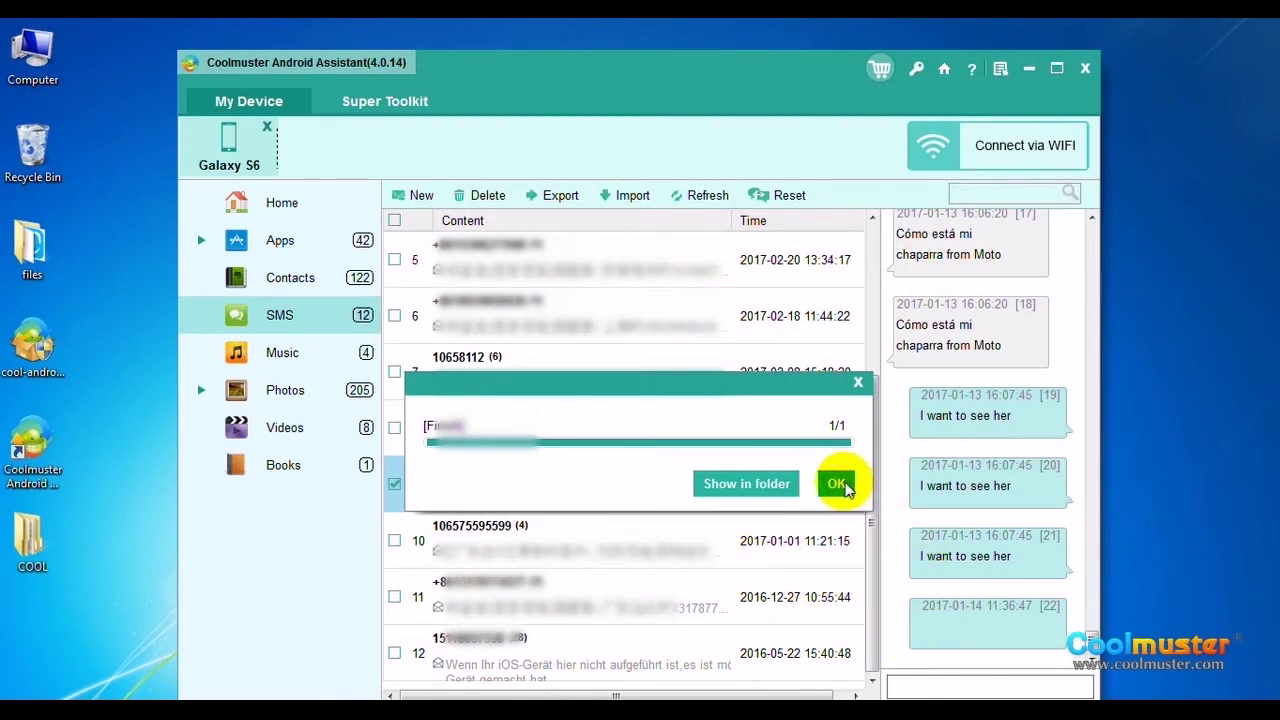
{"action": "left_click", "coordinate": [838, 484]}
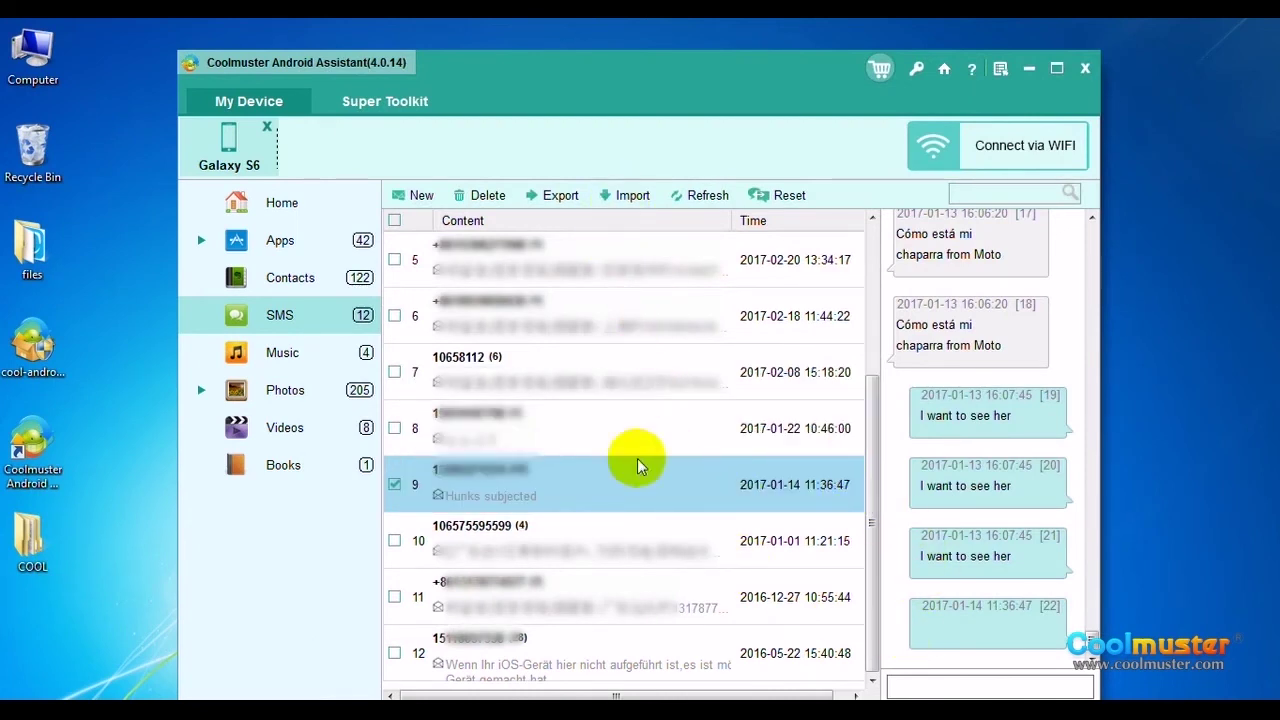
Import Messages-20170314193924.bak from COOL\SMS\SMS onto the Galaxy S6, confirming the default-SMS-app prompt.
{"action": "left_click", "coordinate": [624, 195]}
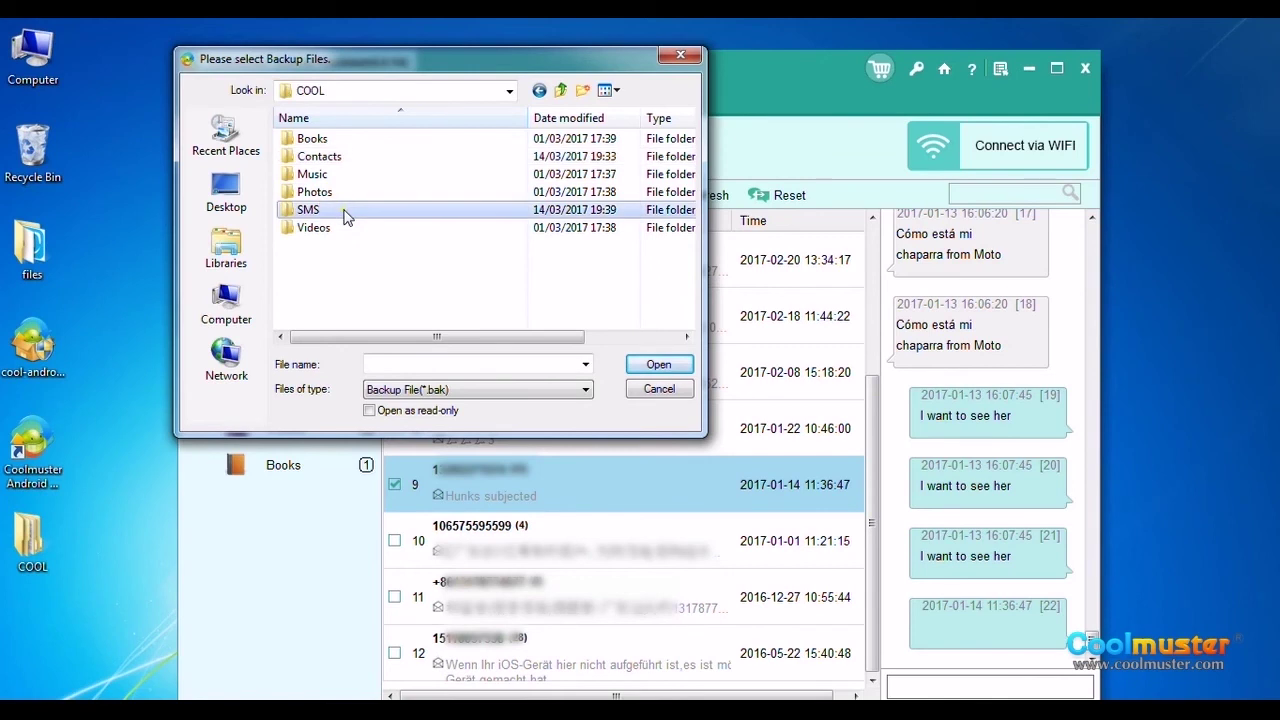
{"action": "double_click", "coordinate": [343, 212]}
{"action": "double_click", "coordinate": [350, 135]}
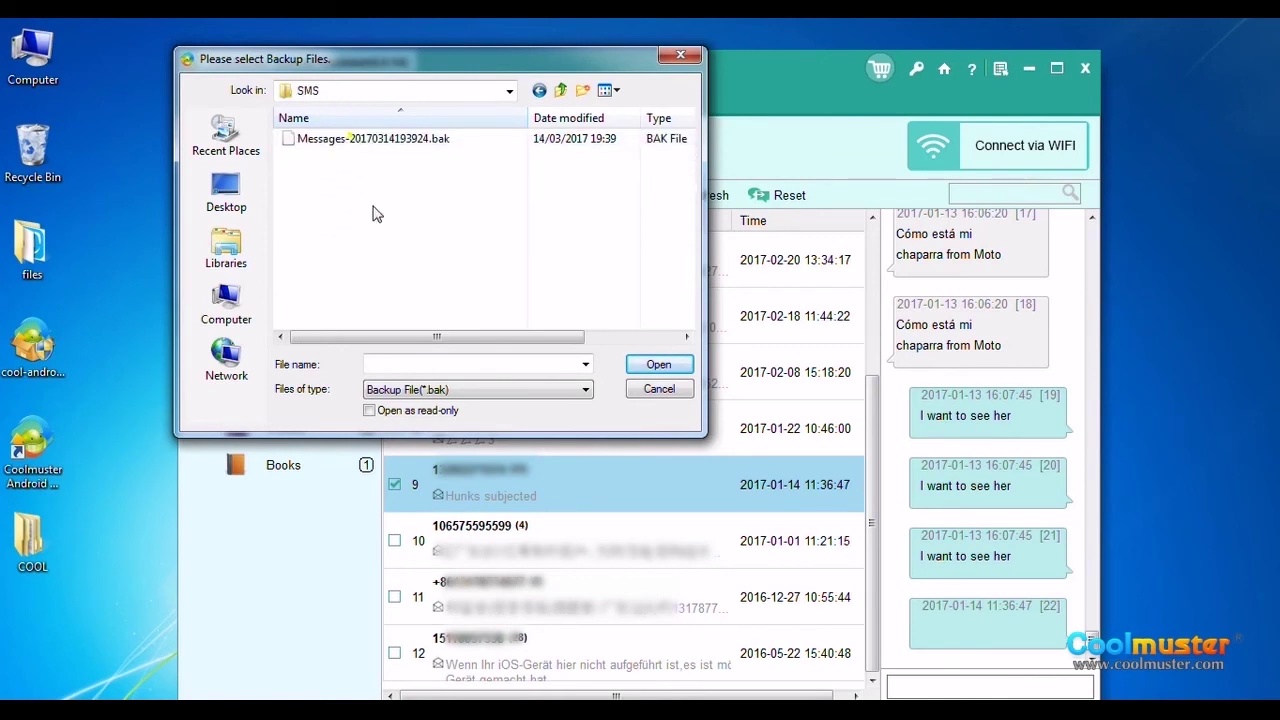
{"action": "left_click", "coordinate": [393, 145]}
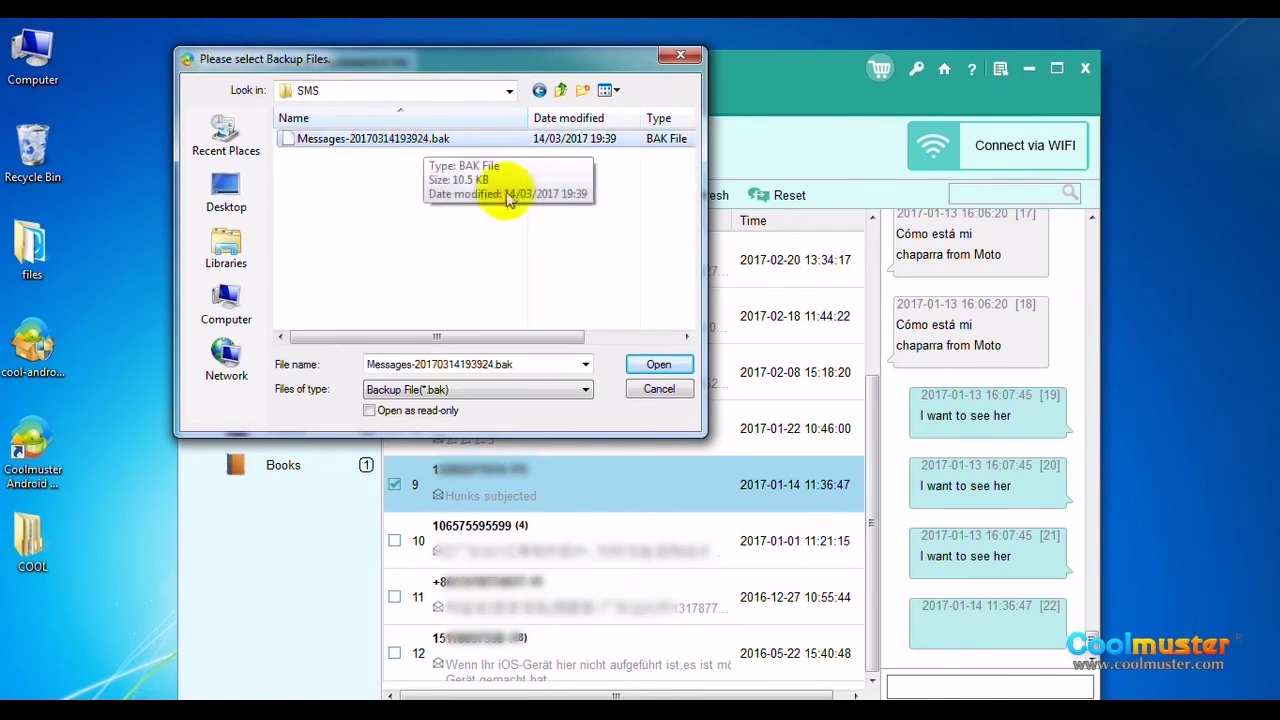
{"action": "left_click", "coordinate": [633, 360]}
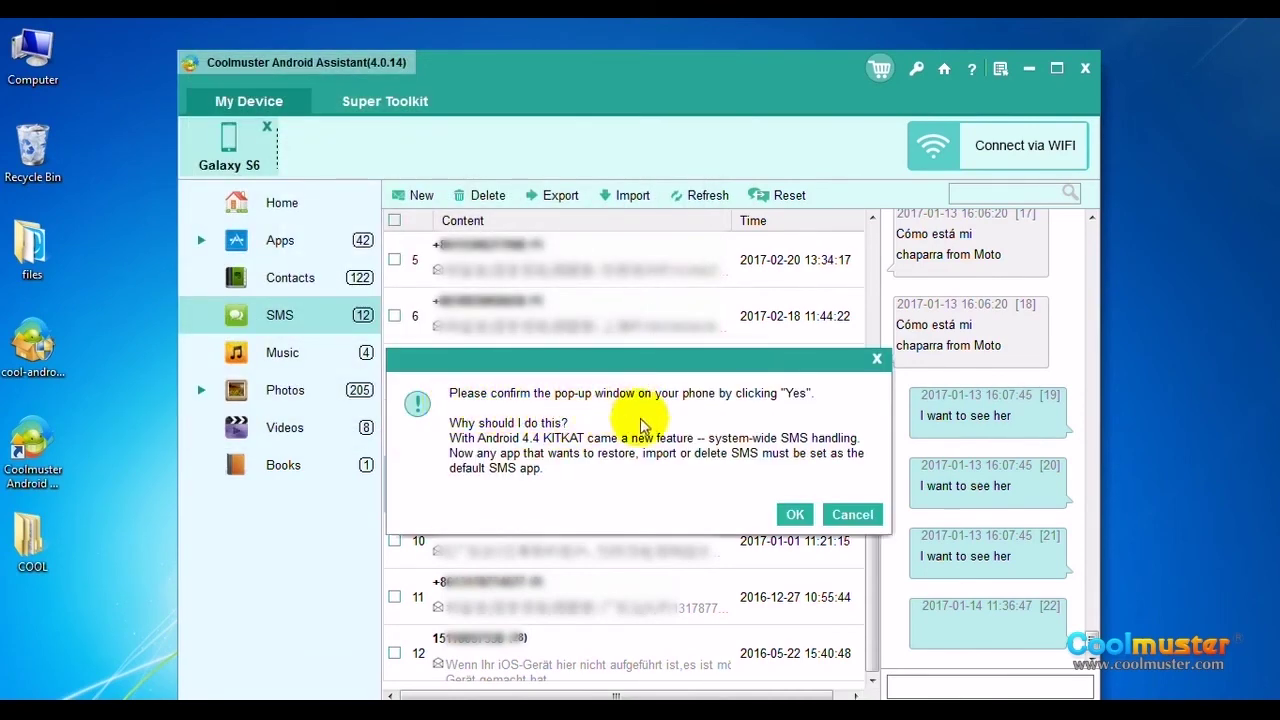
{"action": "left_click", "coordinate": [795, 514]}
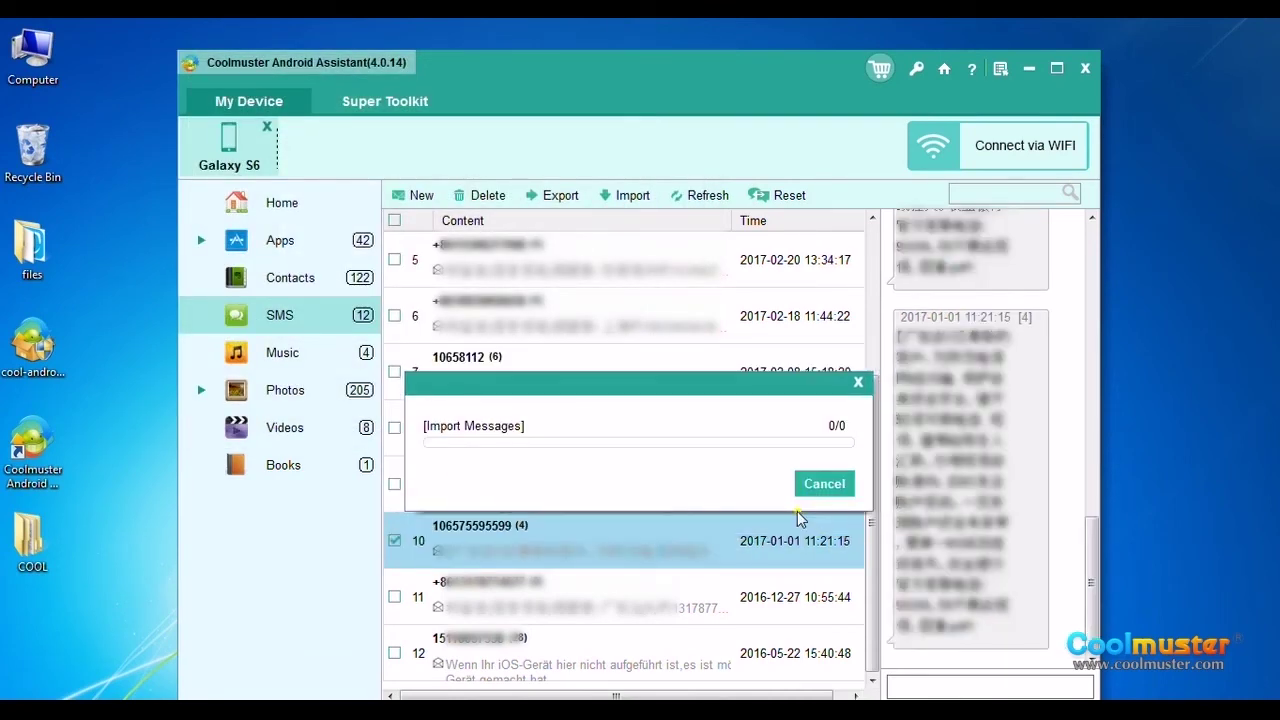